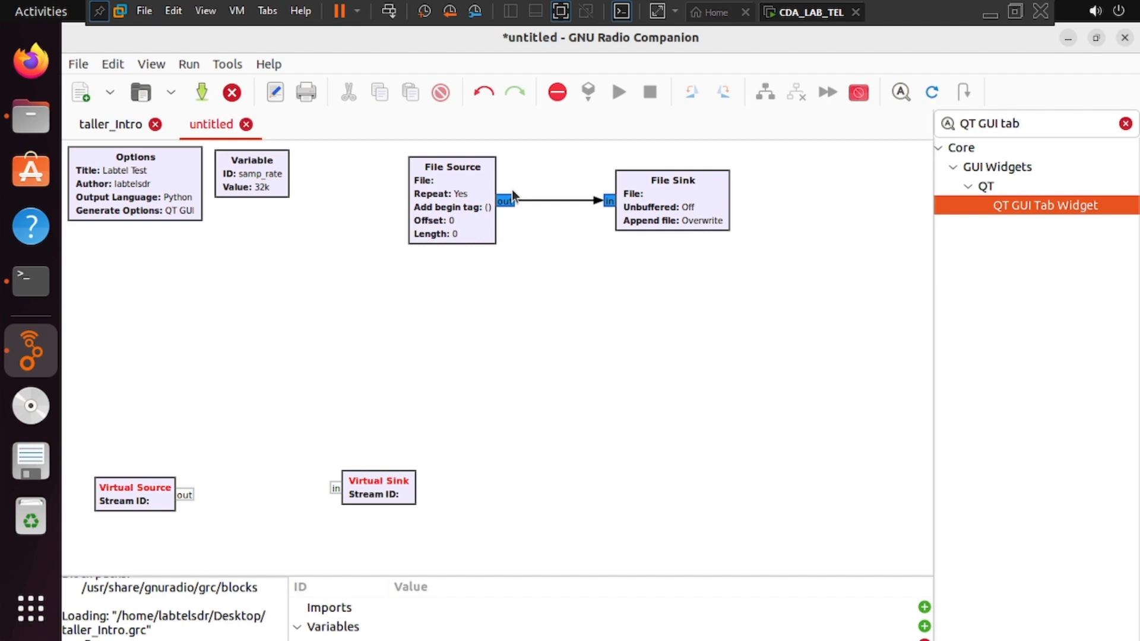
Search the block library for "file source" and add a second File Source block directly below the connected one
{"action": "scroll", "coordinate": [512, 190], "scroll_direction": "down", "scroll_amount": 2}
{"action": "scroll", "coordinate": [511, 185], "scroll_direction": "up", "scroll_amount": 2}
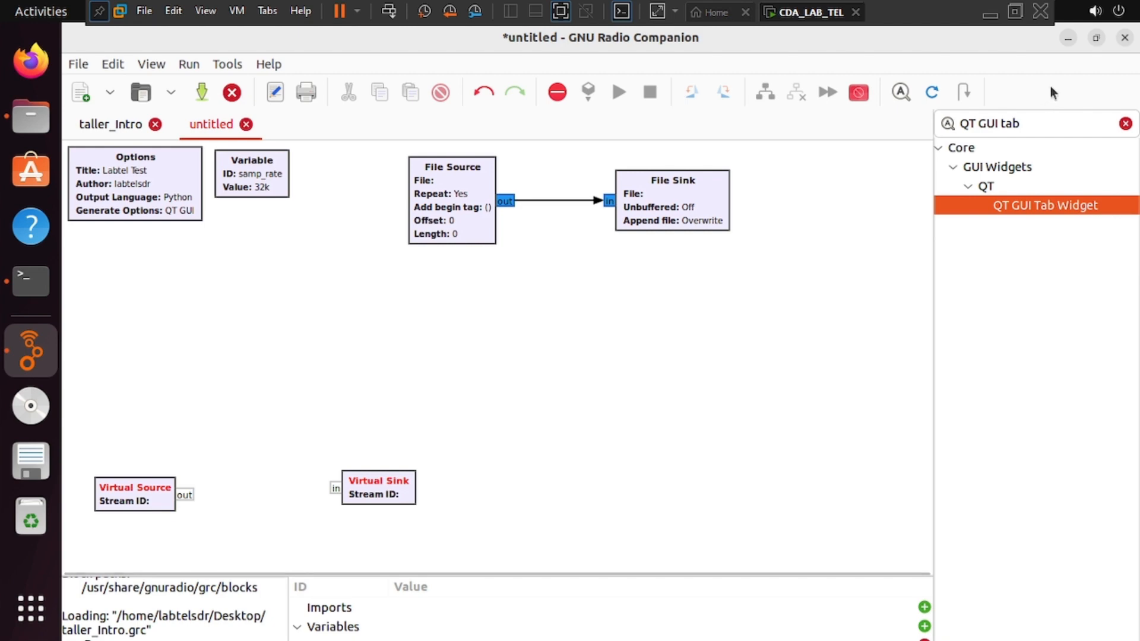
{"action": "left_click", "coordinate": [1124, 124]}
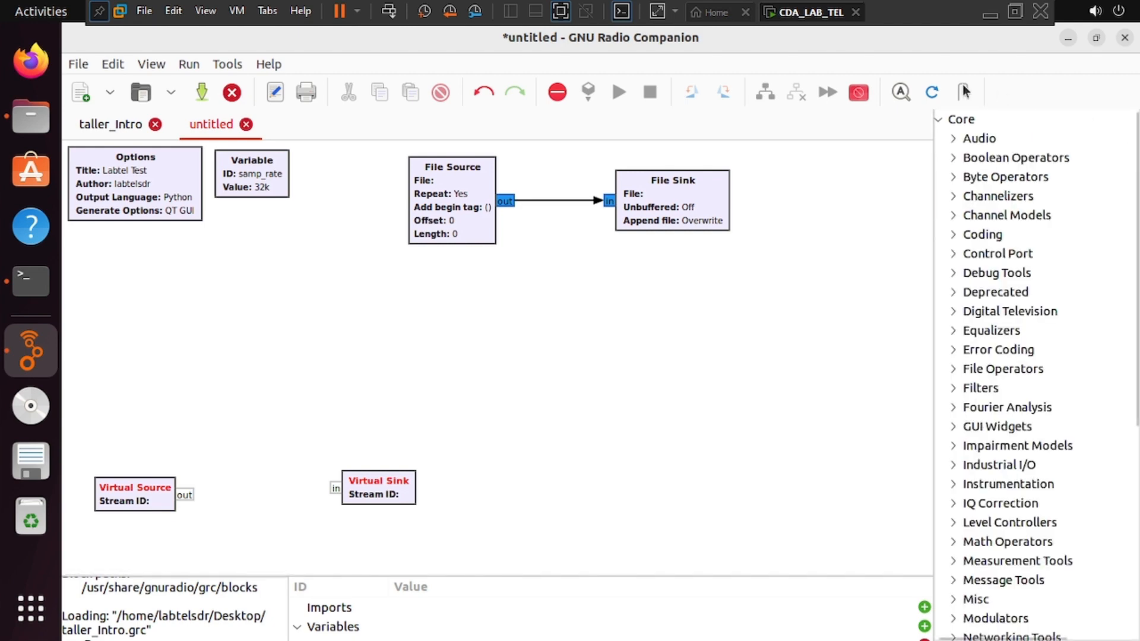
{"action": "left_click", "coordinate": [901, 93]}
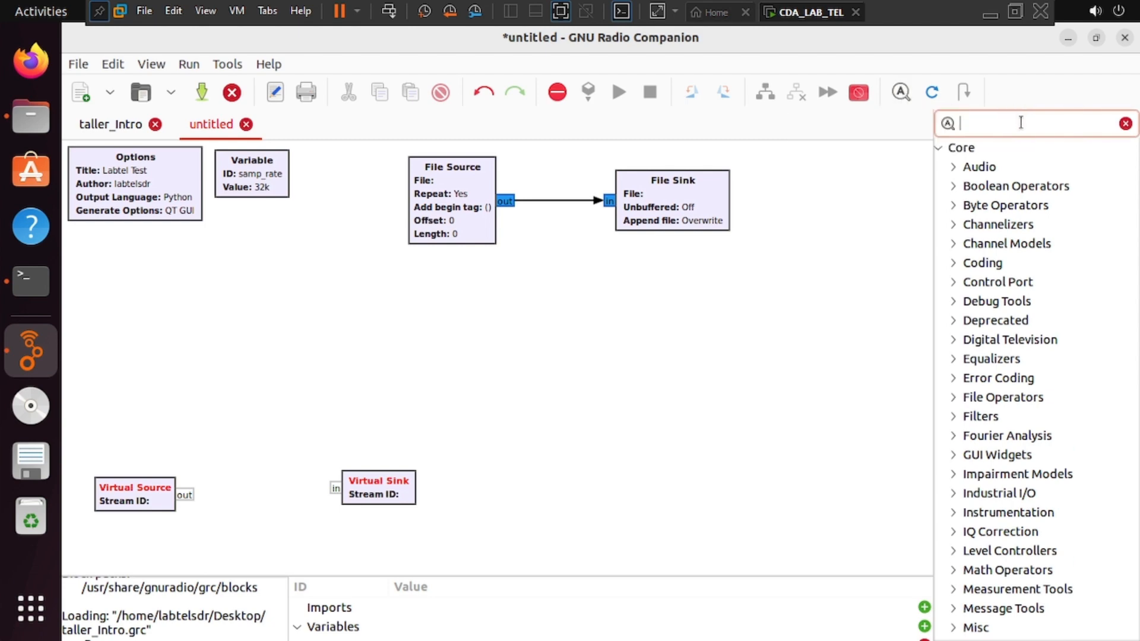
{"action": "type", "text": "fi"}
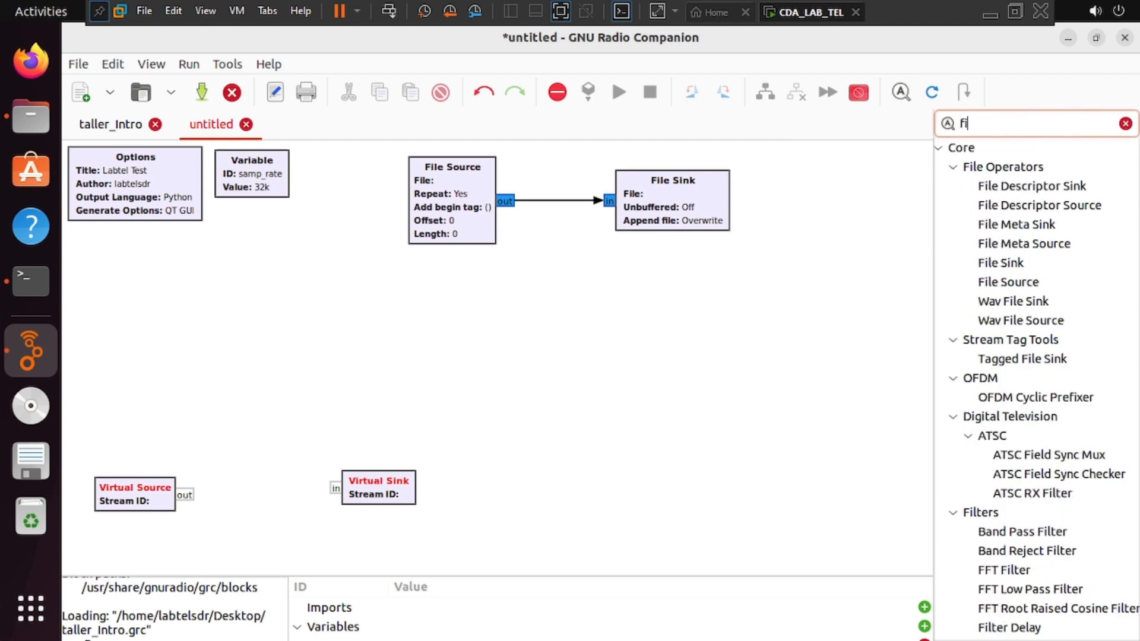
{"action": "type", "text": "le so"}
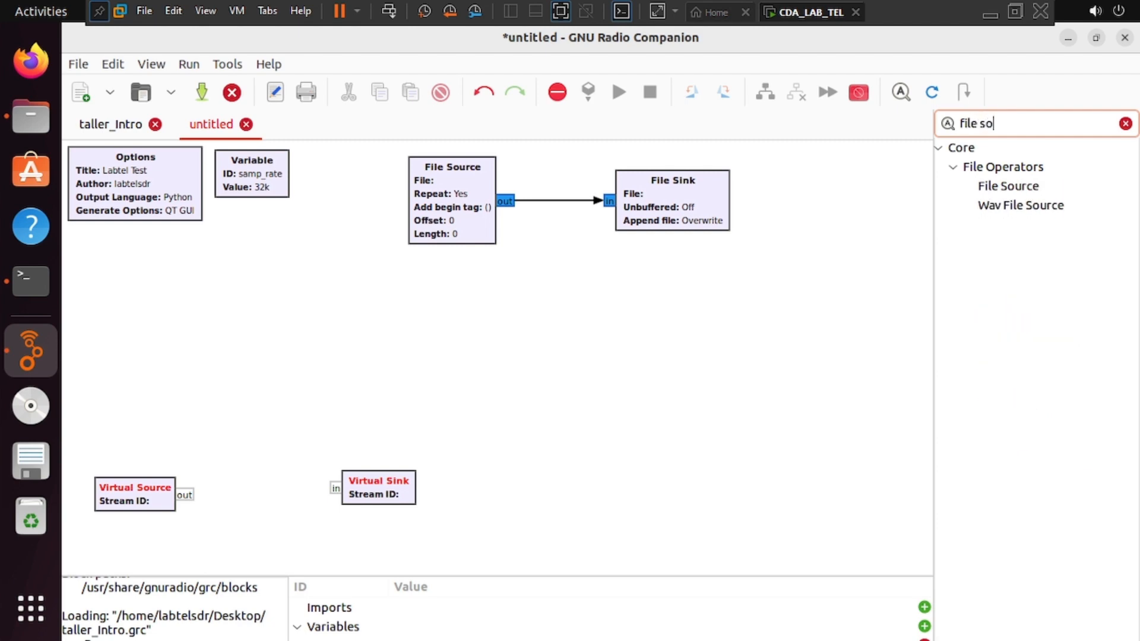
{"action": "type", "text": "urce"}
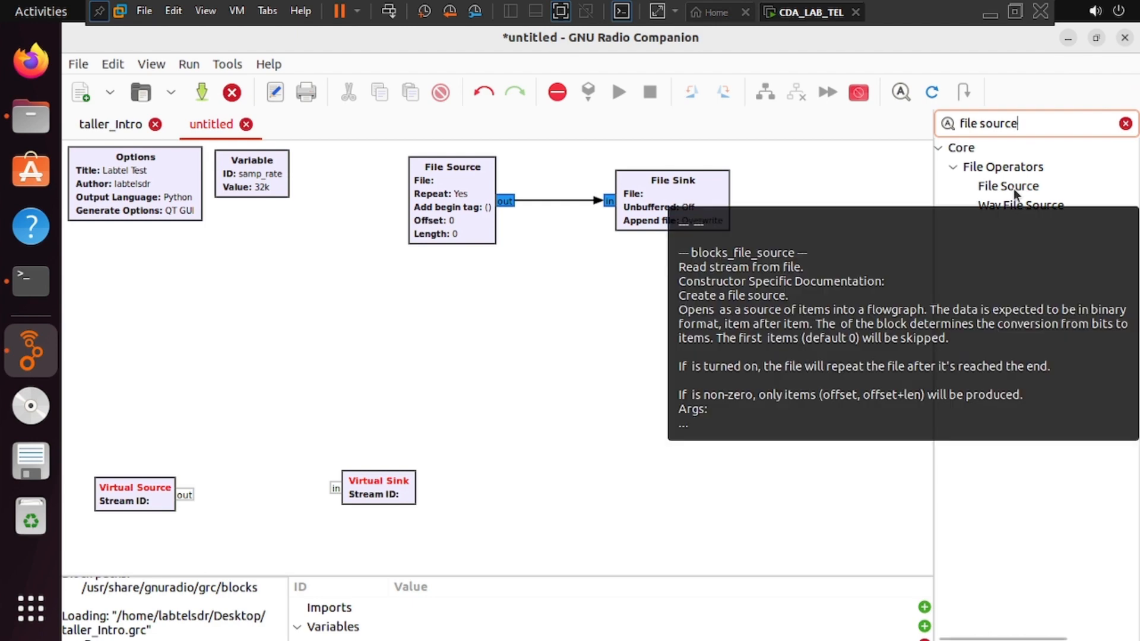
{"action": "left_click_drag", "start_coordinate": [1013, 189], "coordinate": [588, 315]}
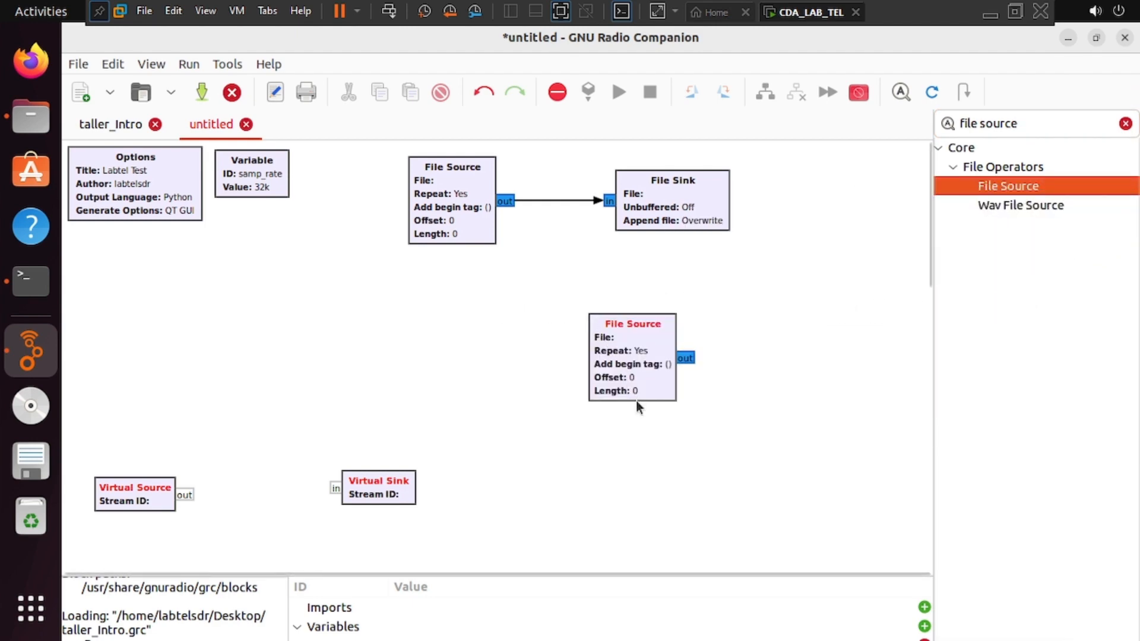
{"action": "left_click_drag", "start_coordinate": [641, 388], "coordinate": [461, 328]}
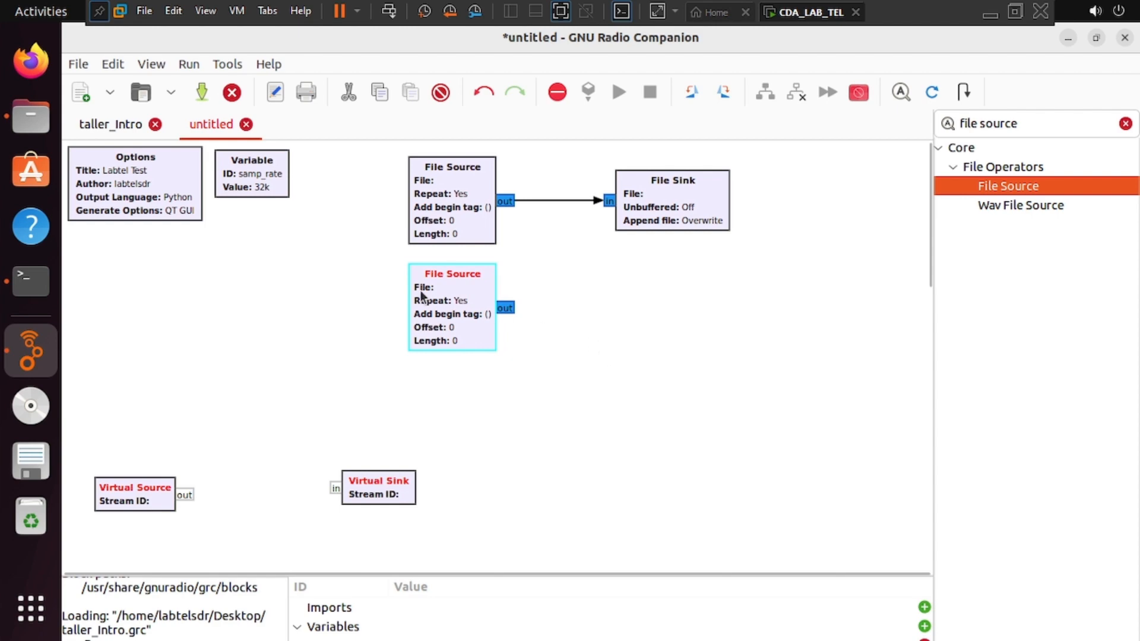
Examine the new File Source block's properties, including its available output types, and close them without changing anything
{"action": "double_click", "coordinate": [441, 308]}
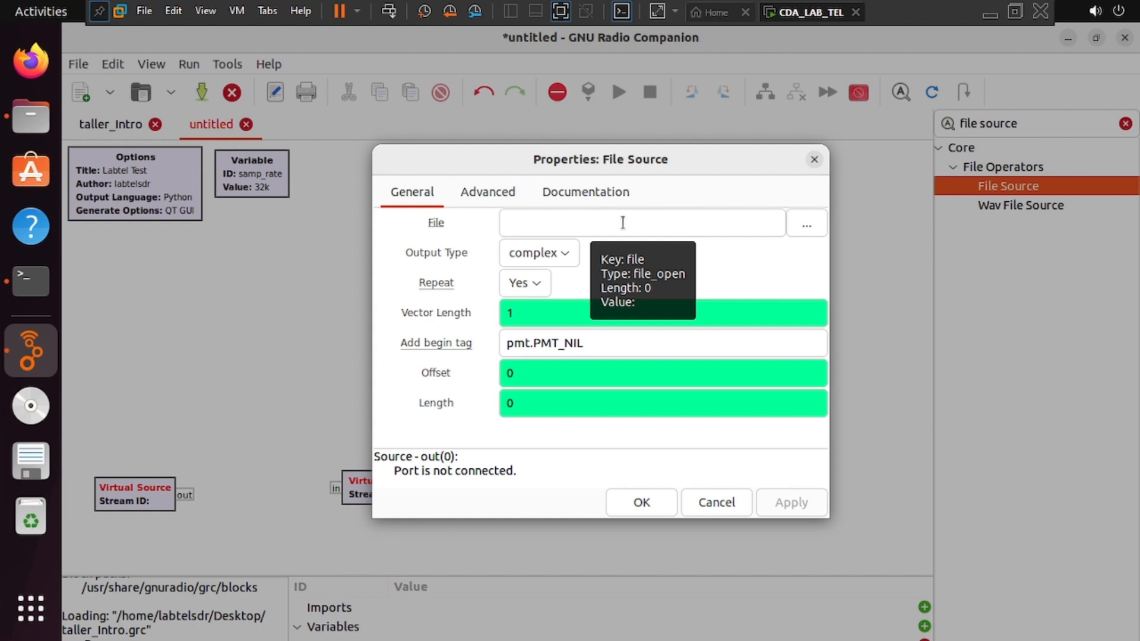
{"action": "left_click", "coordinate": [536, 261]}
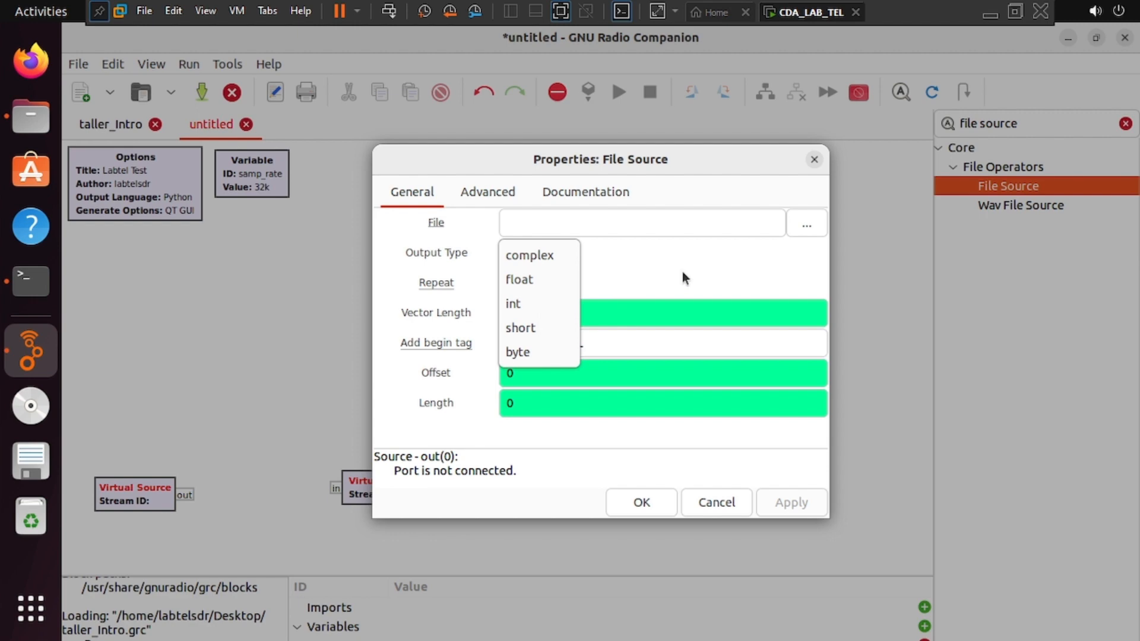
{"action": "left_click", "coordinate": [635, 501]}
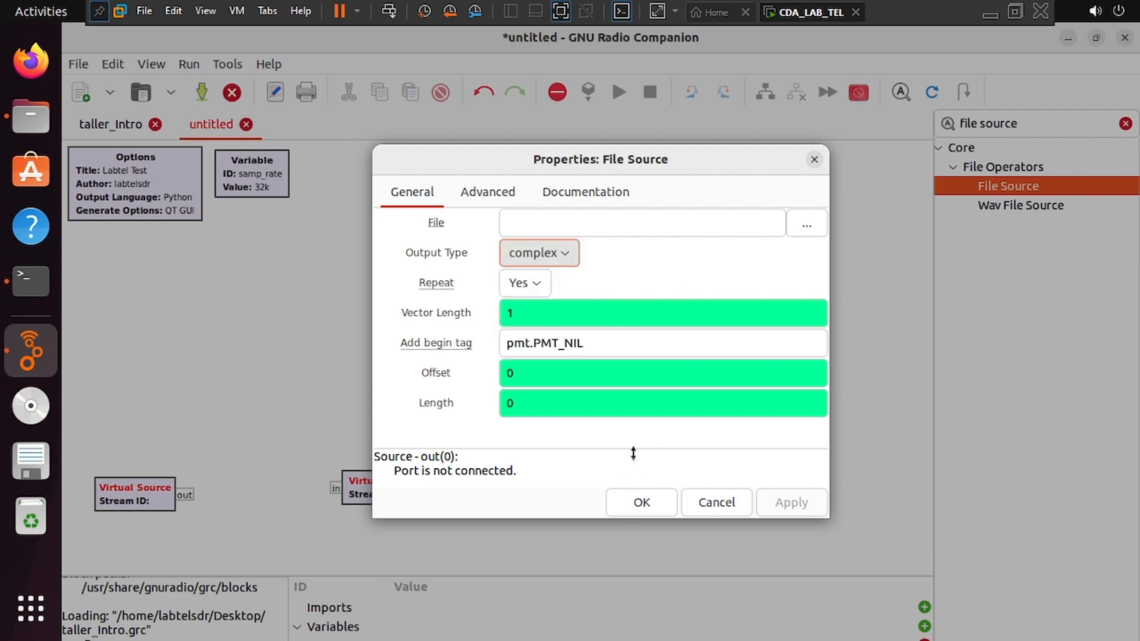
{"action": "left_click", "coordinate": [622, 505]}
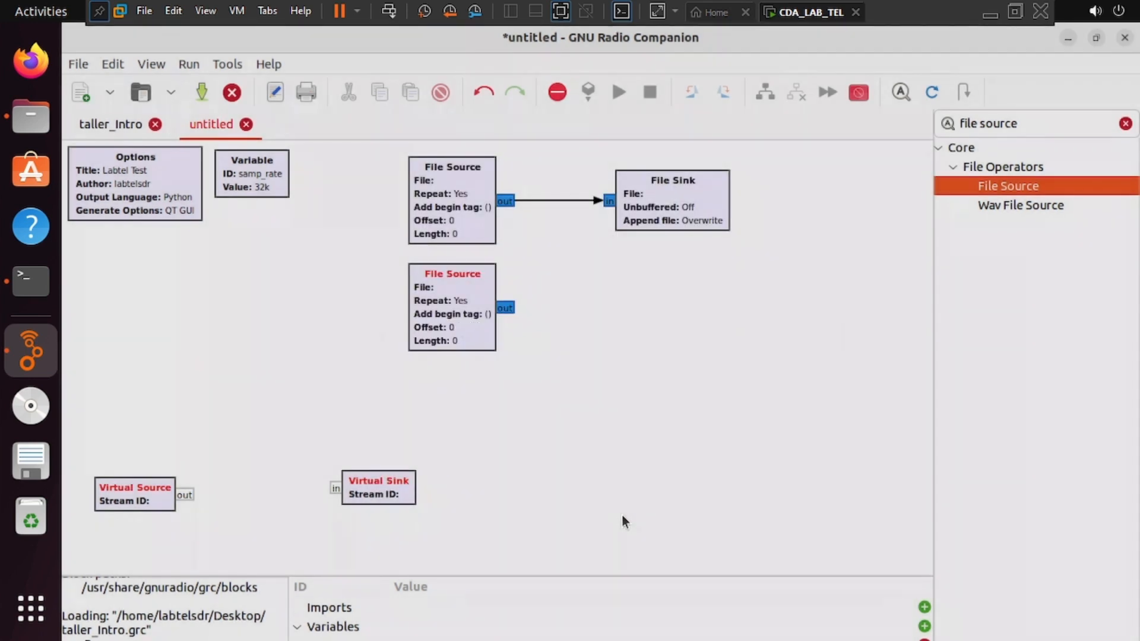
{"action": "left_click", "coordinate": [468, 312]}
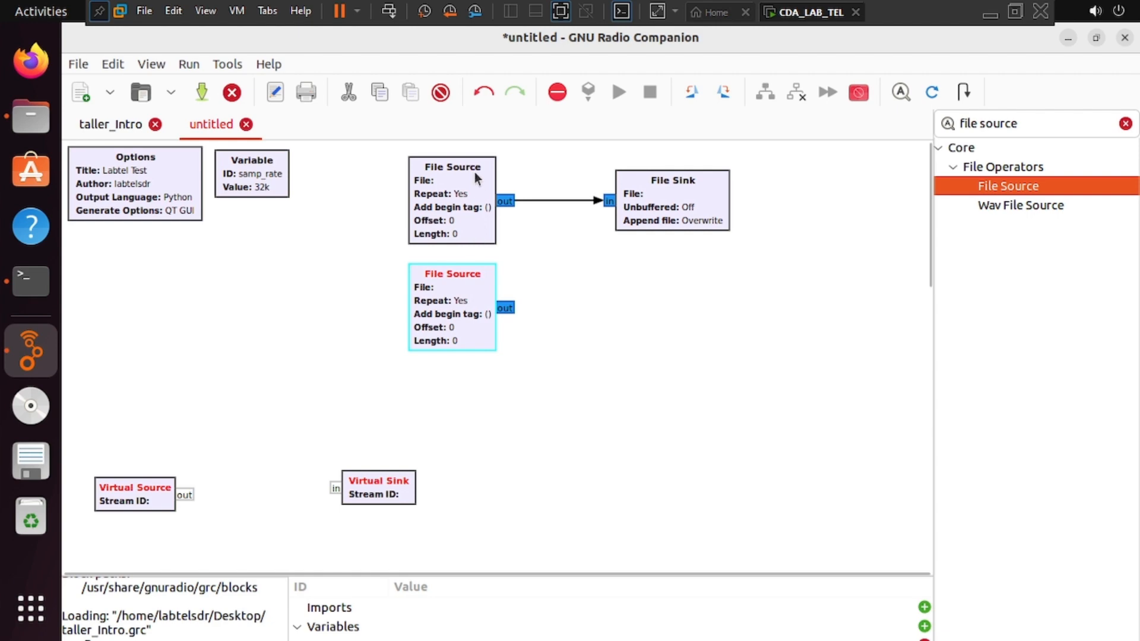
{"action": "left_click", "coordinate": [523, 323]}
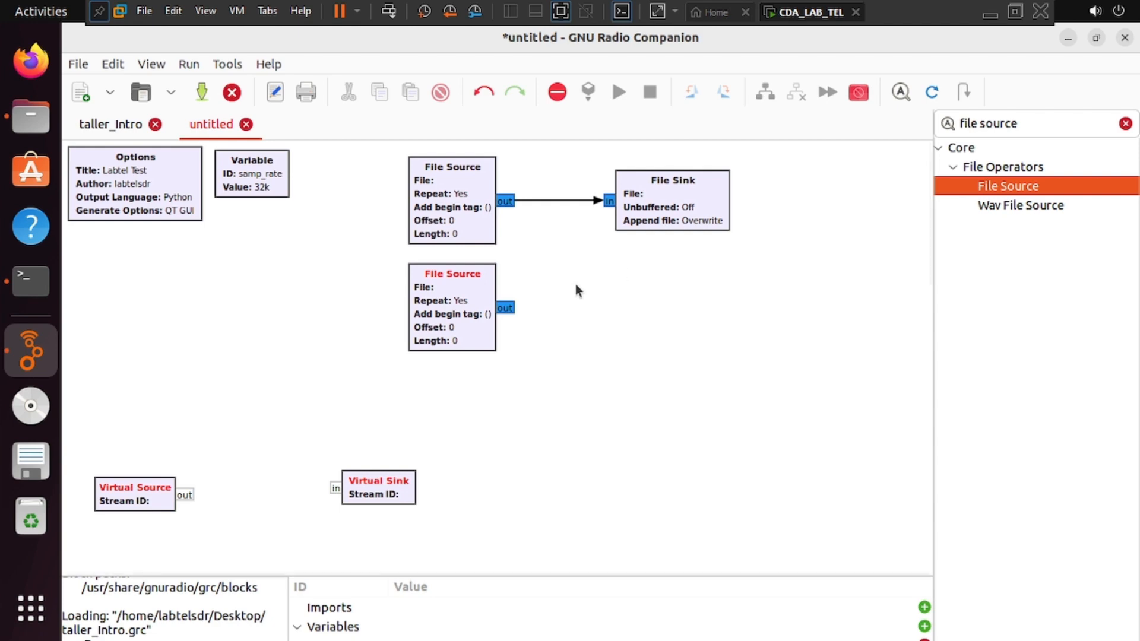
Move the unconnected File Source below the Options block and shift the connected File Source and File Sink pair lower on the canvas
{"action": "left_click_drag", "start_coordinate": [468, 309], "coordinate": [154, 288]}
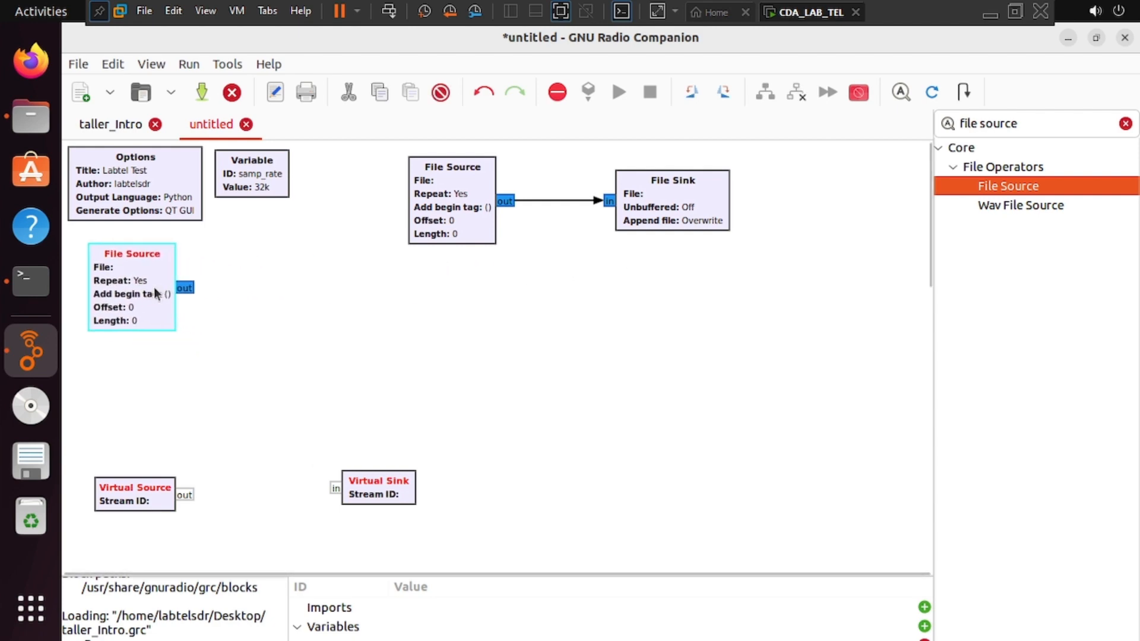
{"action": "left_click_drag", "start_coordinate": [397, 145], "coordinate": [757, 284]}
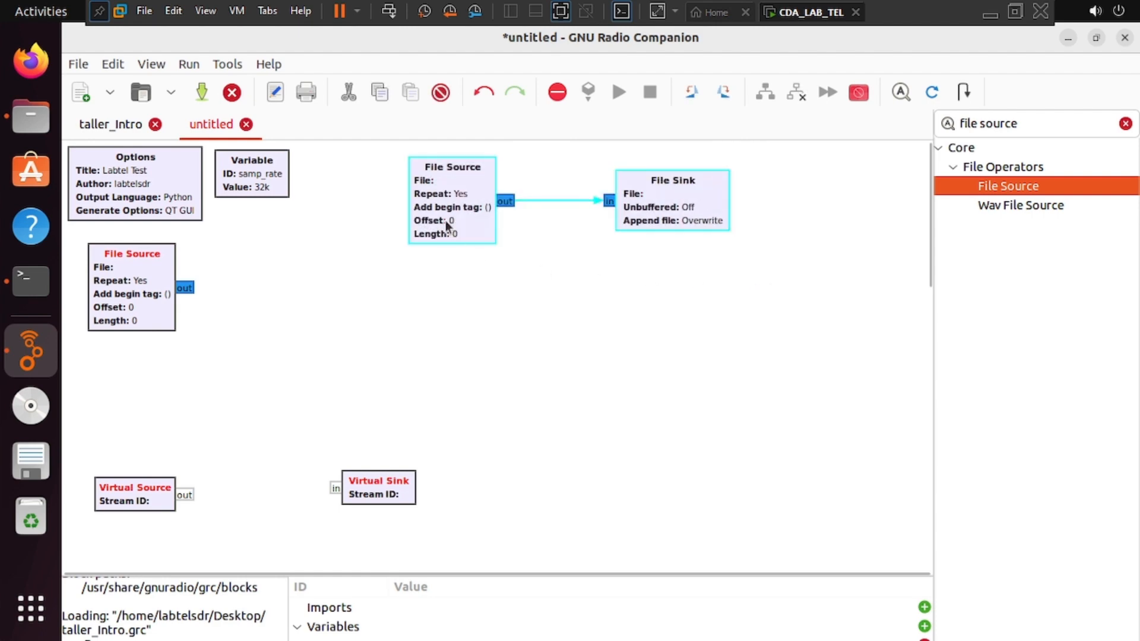
{"action": "left_click_drag", "start_coordinate": [445, 221], "coordinate": [529, 336]}
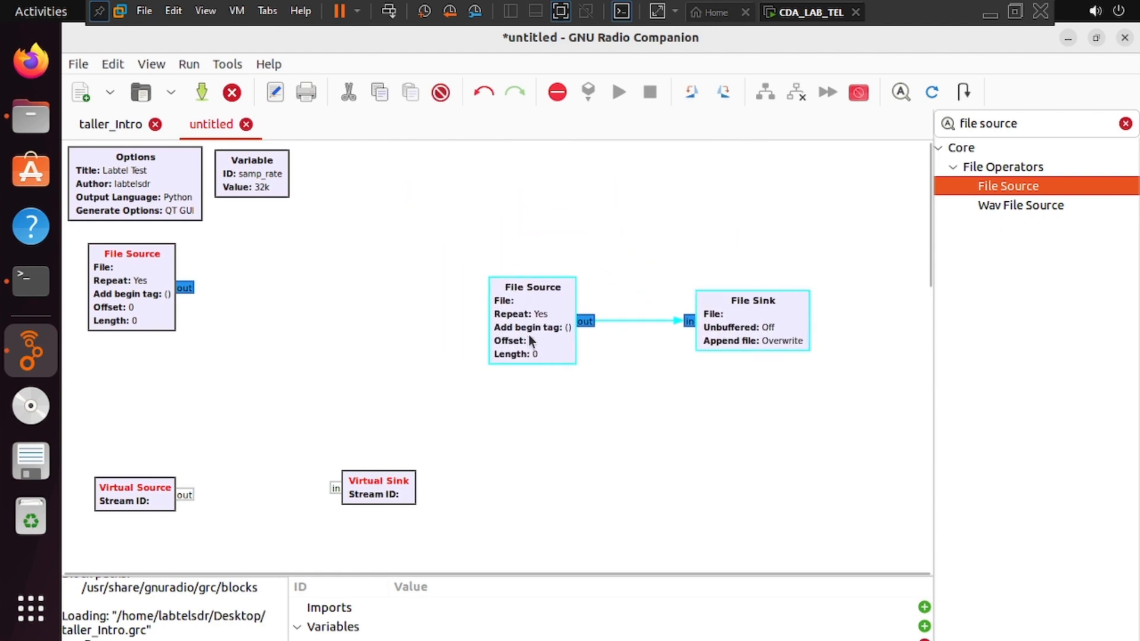
{"action": "left_click", "coordinate": [615, 387]}
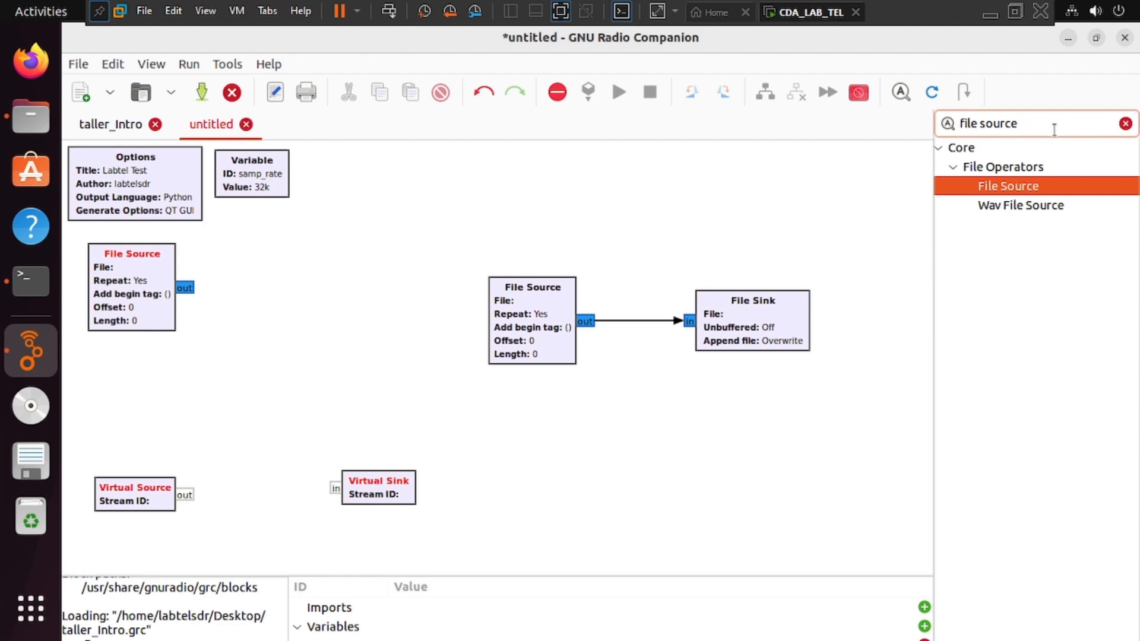
Search the block library for "file sink" and add a File Sink block beside the unconnected File Source
{"action": "key", "text": "BackSpace"}
{"action": "key", "text": "BackSpace"}
{"action": "key", "text": "BackSpace"}
{"action": "key", "text": "BackSpace"}
{"action": "key", "text": "BackSpace"}
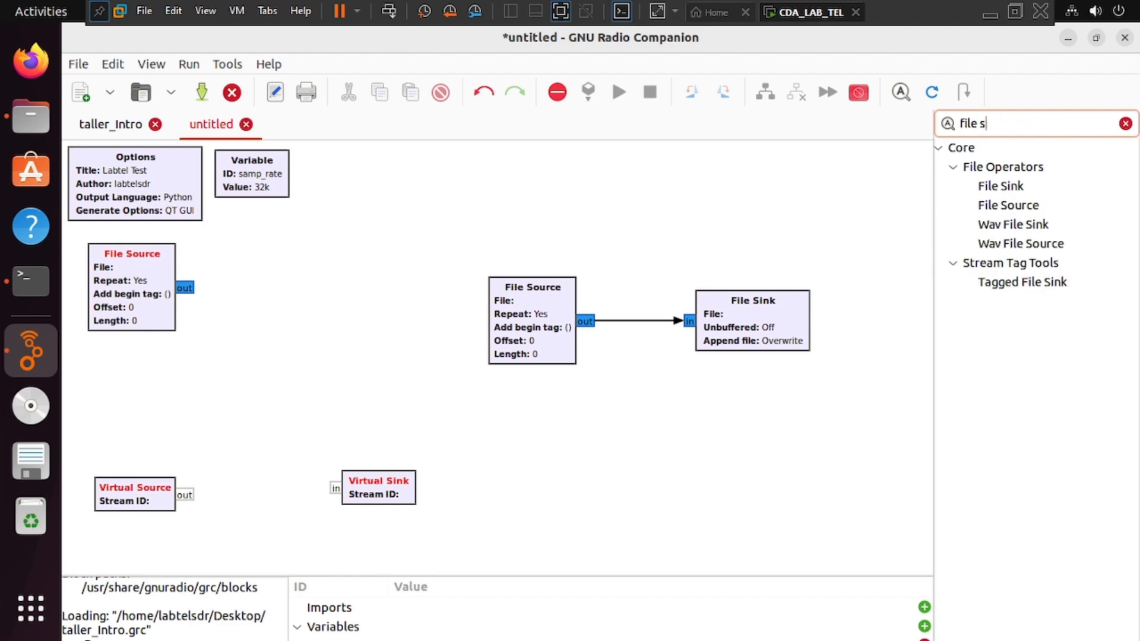
{"action": "key", "text": "BackSpace"}
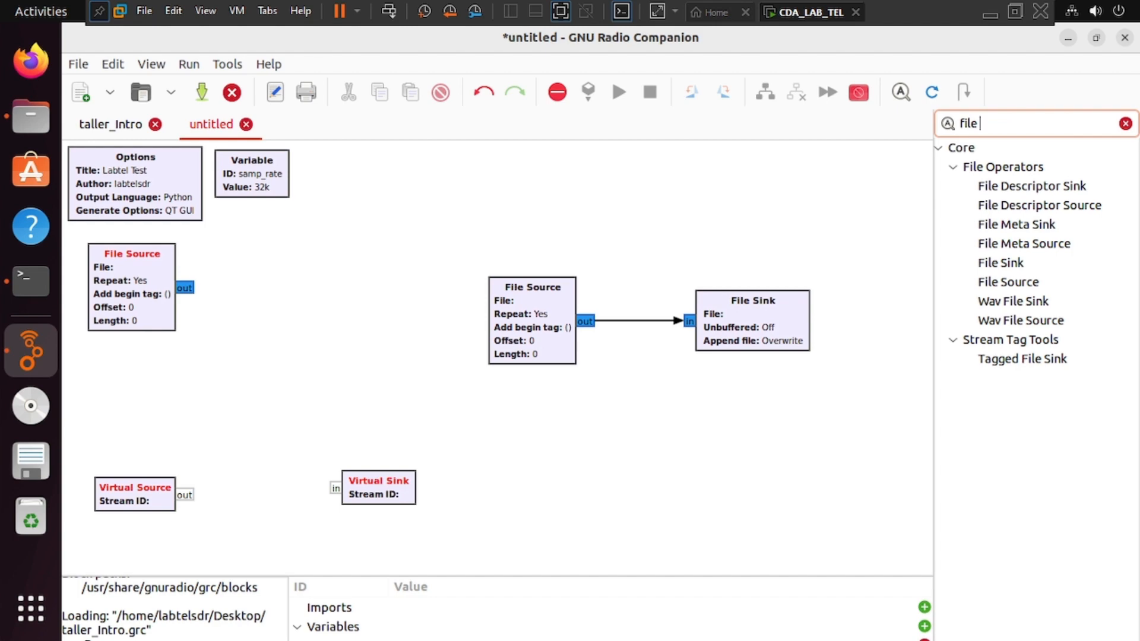
{"action": "type", "text": "sink"}
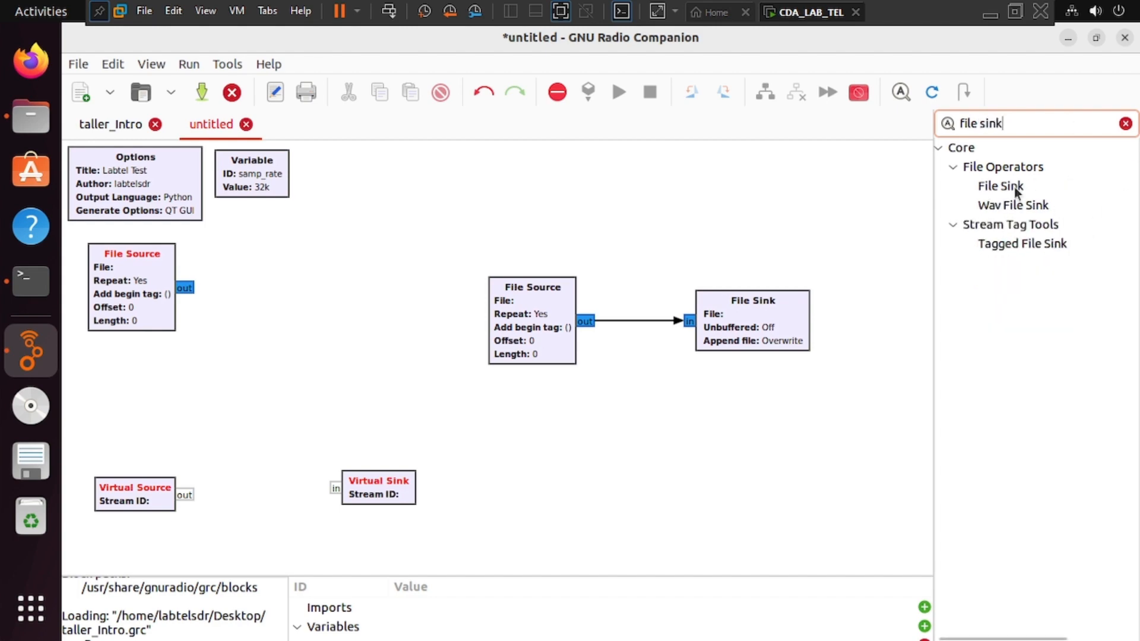
{"action": "left_click_drag", "start_coordinate": [1009, 186], "coordinate": [369, 282]}
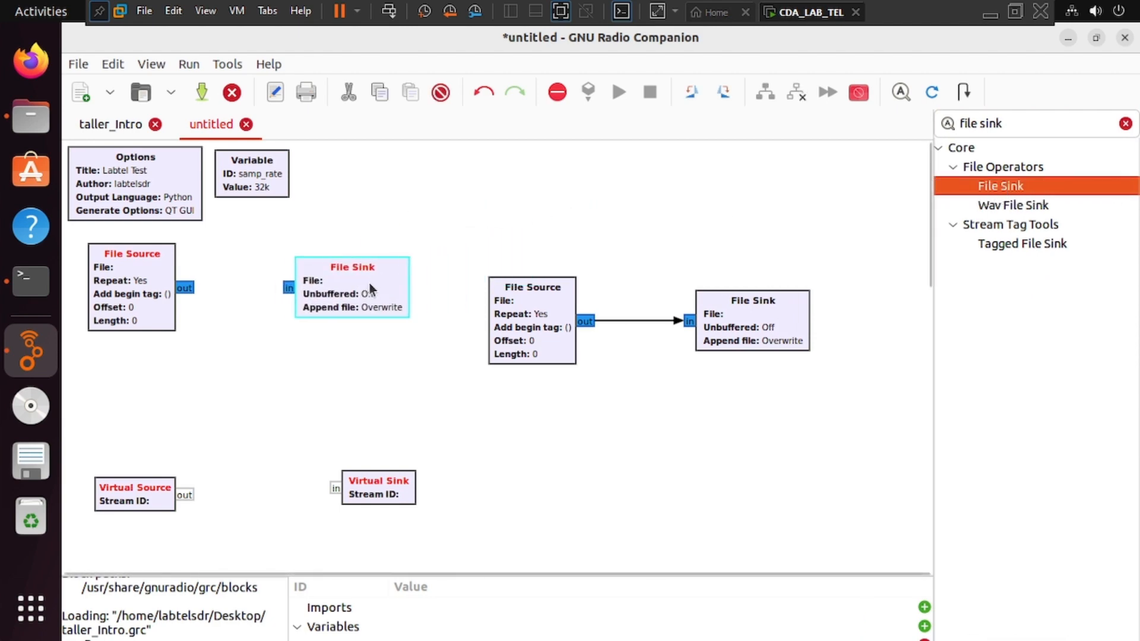
{"action": "left_click", "coordinate": [468, 220]}
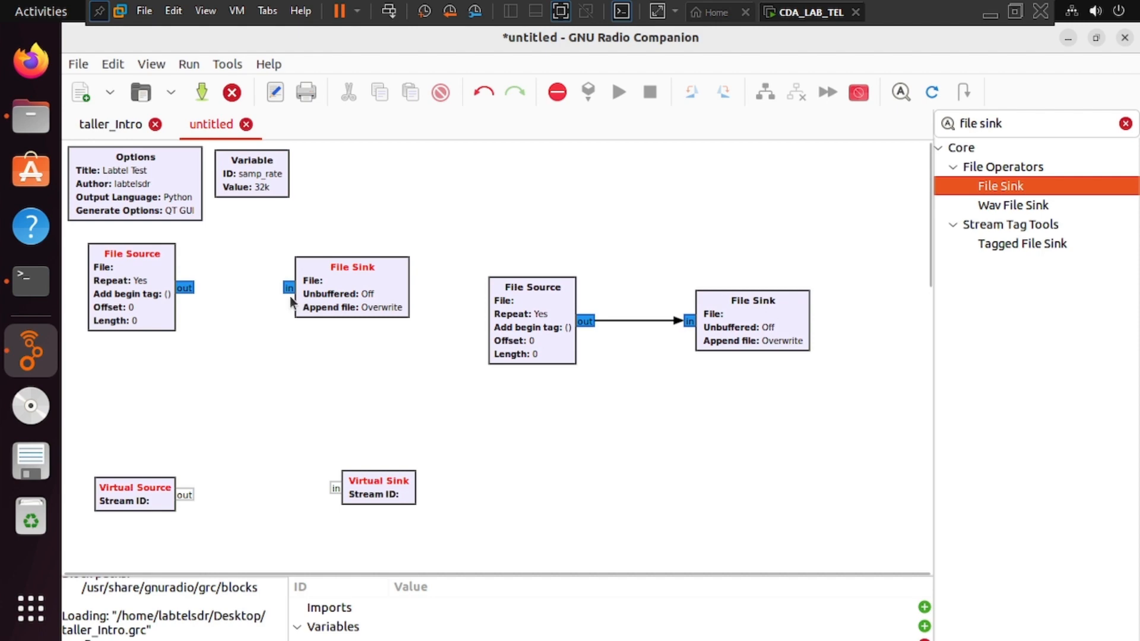
Shift the new File Sink slightly farther from the unconnected File Source and review its properties
{"action": "left_click", "coordinate": [348, 279]}
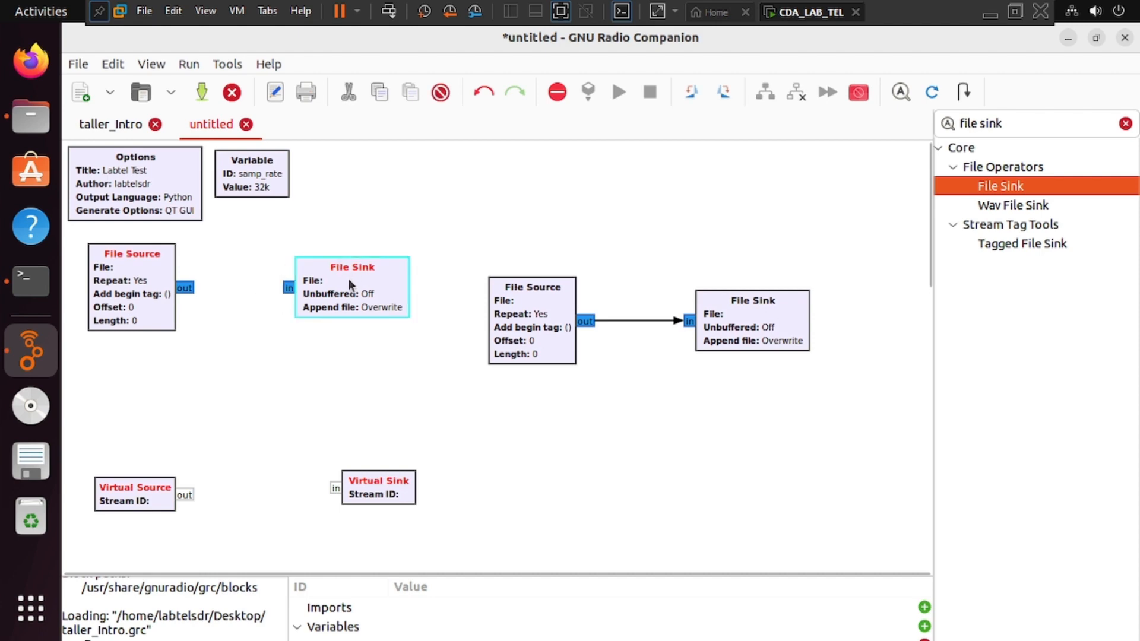
{"action": "left_click_drag", "start_coordinate": [348, 279], "coordinate": [379, 279]}
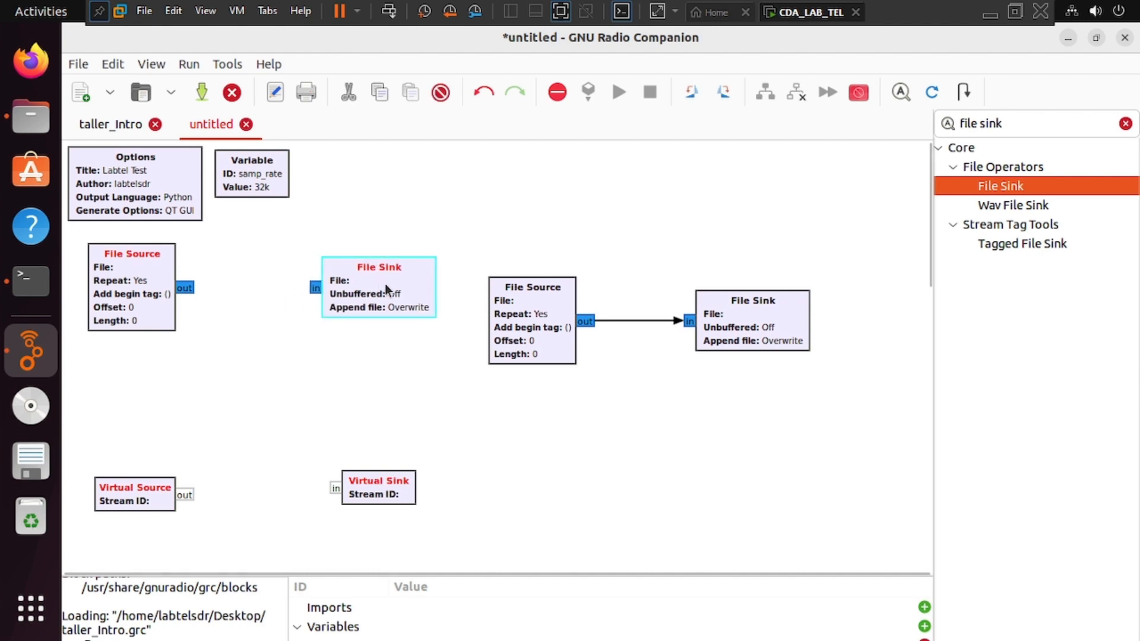
{"action": "double_click", "coordinate": [386, 290]}
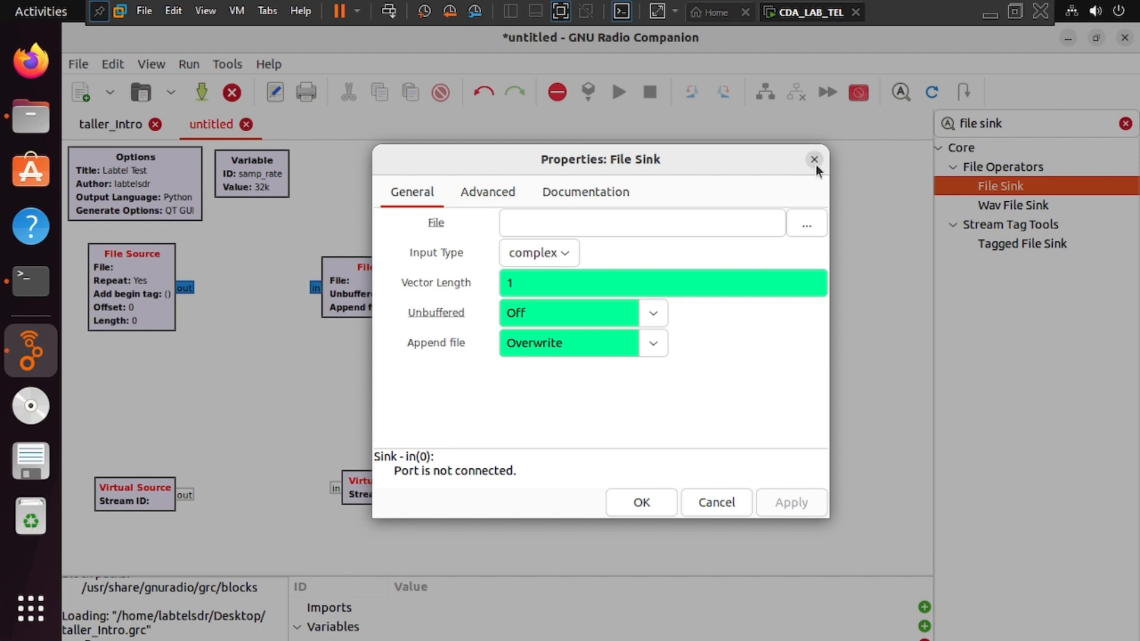
{"action": "left_click", "coordinate": [628, 502]}
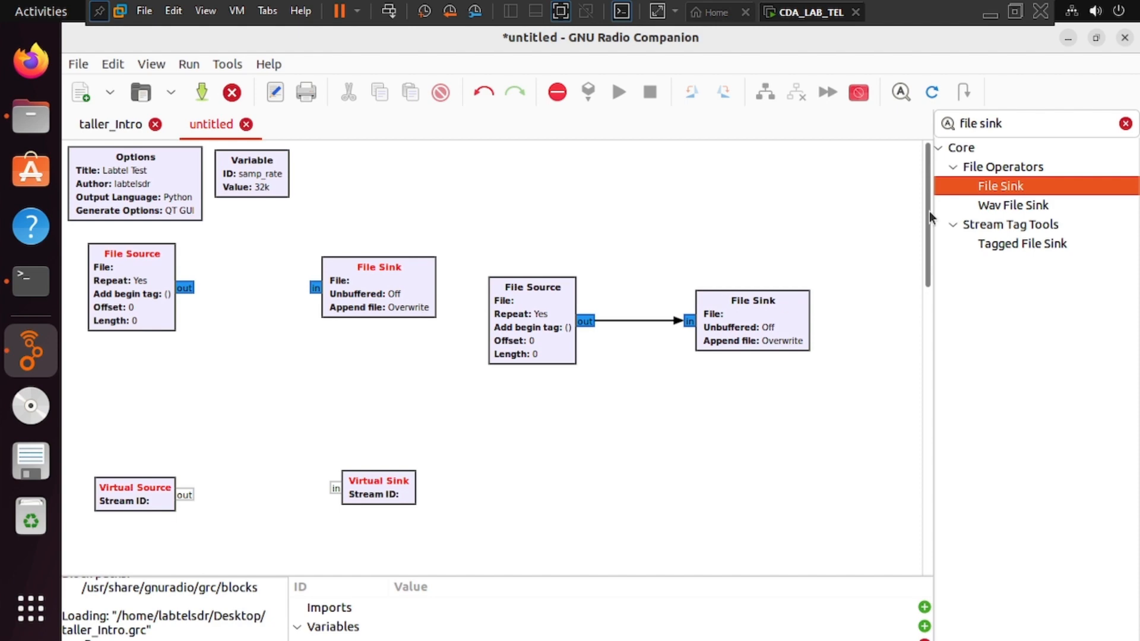
Move the connected pair to the canvas's upper right and the unconnected File Source and File Sink toward the upper middle
{"action": "left_click_drag", "start_coordinate": [929, 211], "coordinate": [928, 218]}
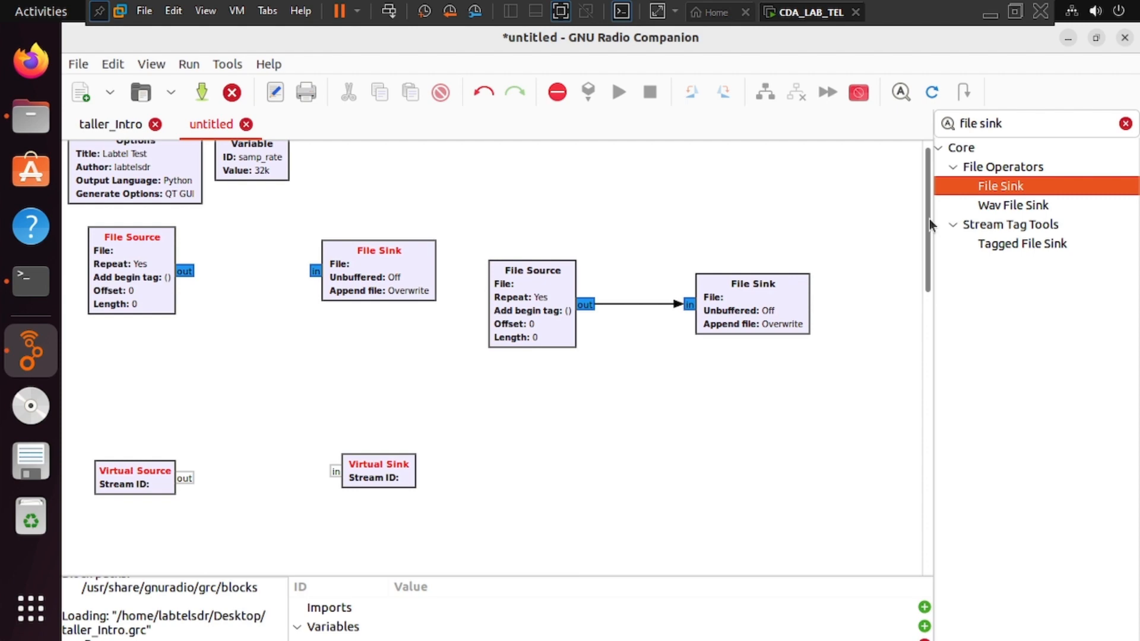
{"action": "left_click_drag", "start_coordinate": [826, 235], "coordinate": [502, 375]}
{"action": "left_click_drag", "start_coordinate": [551, 326], "coordinate": [640, 221]}
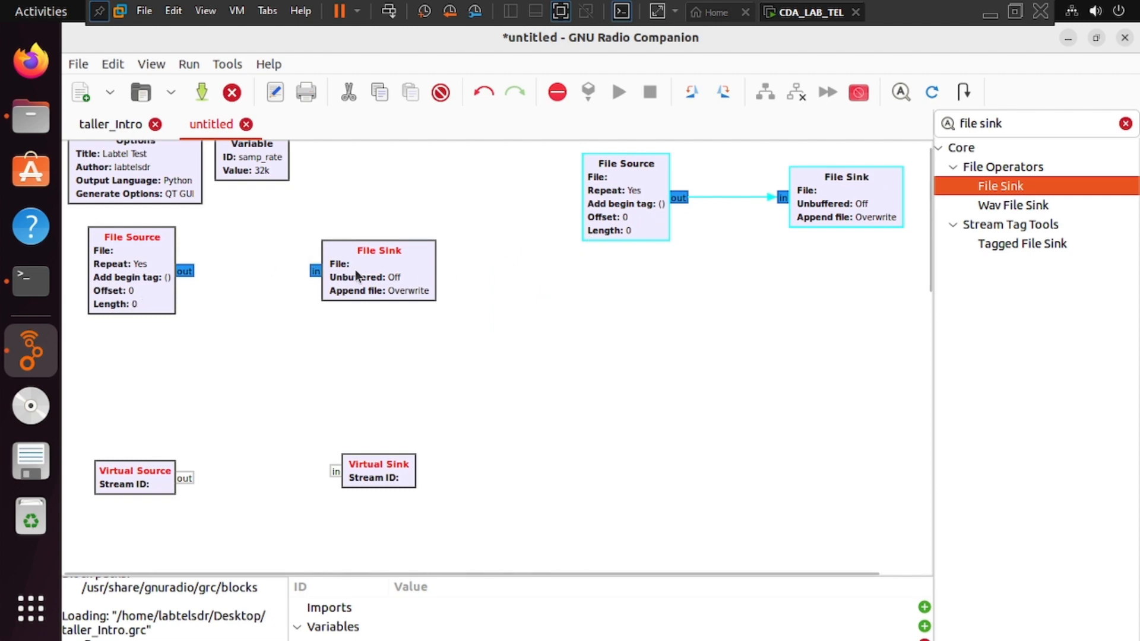
{"action": "left_click_drag", "start_coordinate": [384, 267], "coordinate": [499, 240]}
{"action": "left_click_drag", "start_coordinate": [158, 291], "coordinate": [312, 264]}
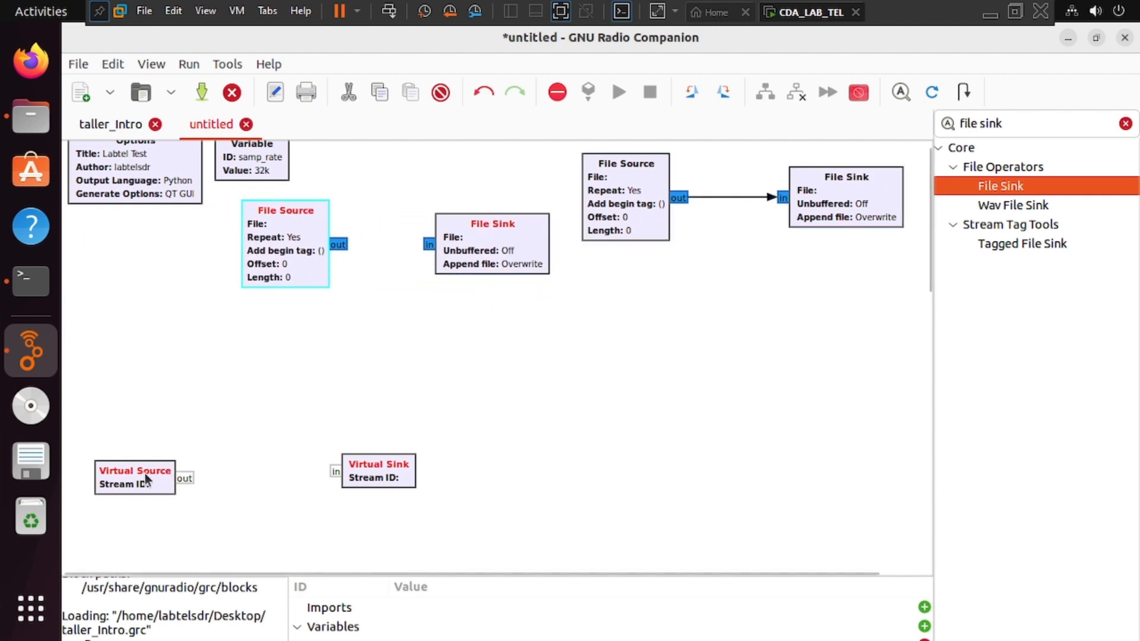
Move the Virtual Source and Virtual Sink blocks side by side into the space beneath the file blocks
{"action": "left_click_drag", "start_coordinate": [144, 475], "coordinate": [515, 395]}
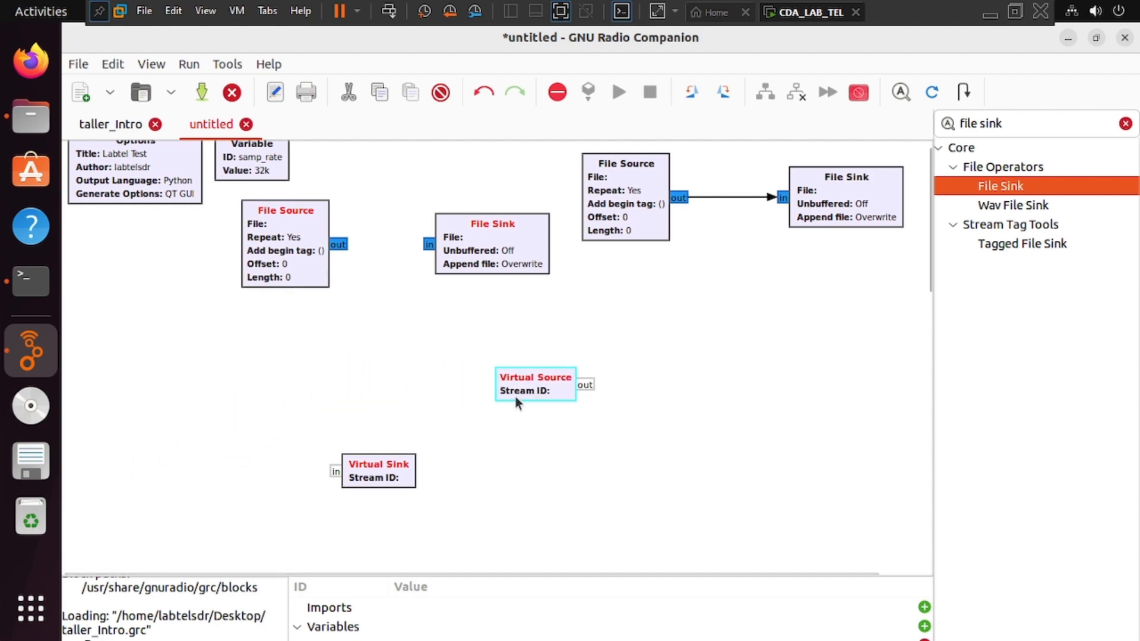
{"action": "left_click_drag", "start_coordinate": [383, 472], "coordinate": [582, 445]}
{"action": "left_click_drag", "start_coordinate": [651, 429], "coordinate": [776, 389]}
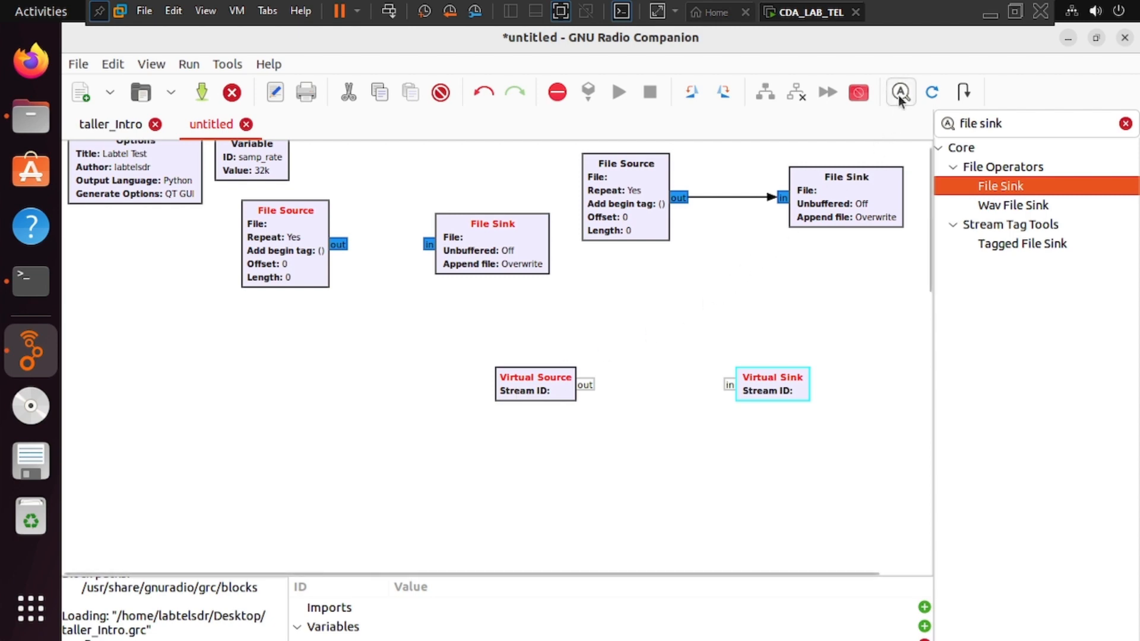
{"action": "left_click_drag", "start_coordinate": [538, 378], "coordinate": [524, 371]}
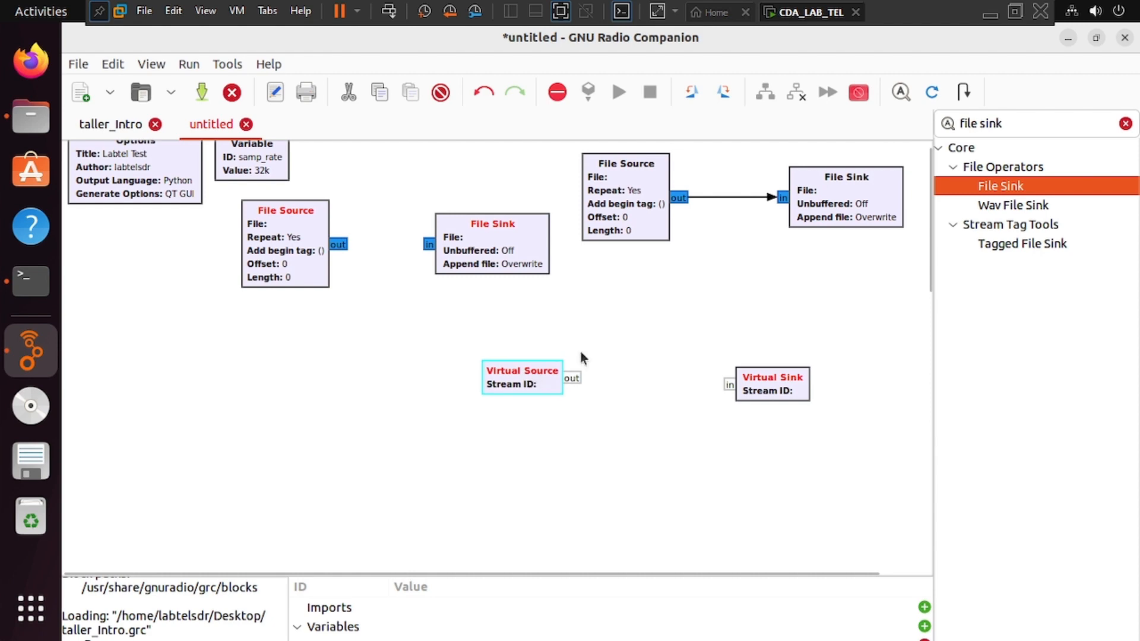
Search the block library for "virtual" and add a second Virtual Source block beneath the unconnected File Source
{"action": "left_click", "coordinate": [1027, 126]}
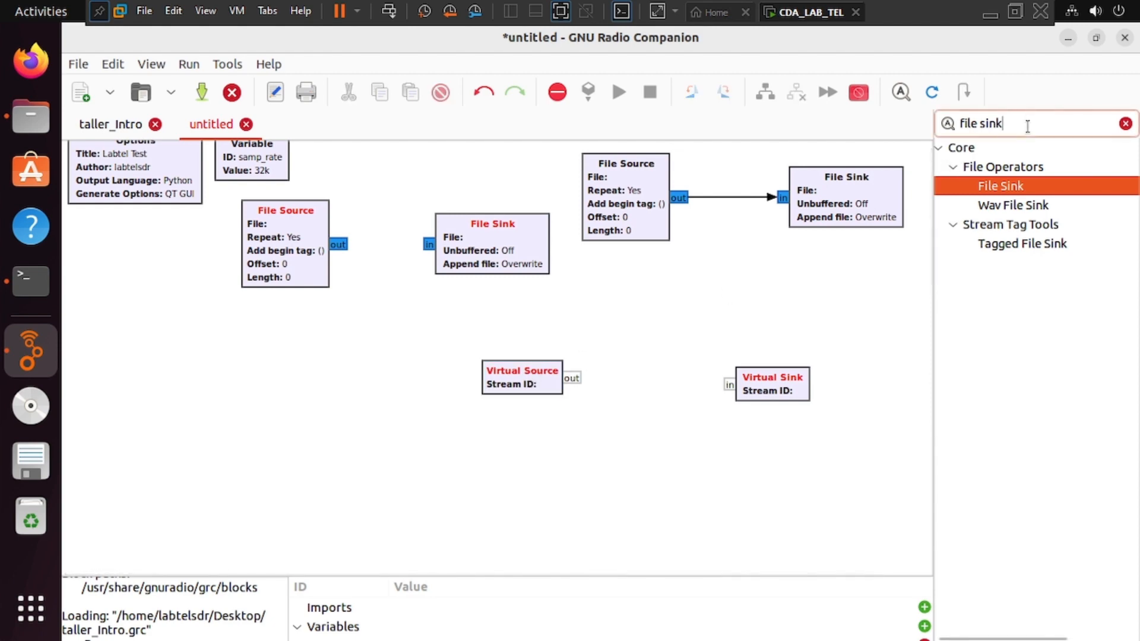
{"action": "left_click", "coordinate": [1126, 125]}
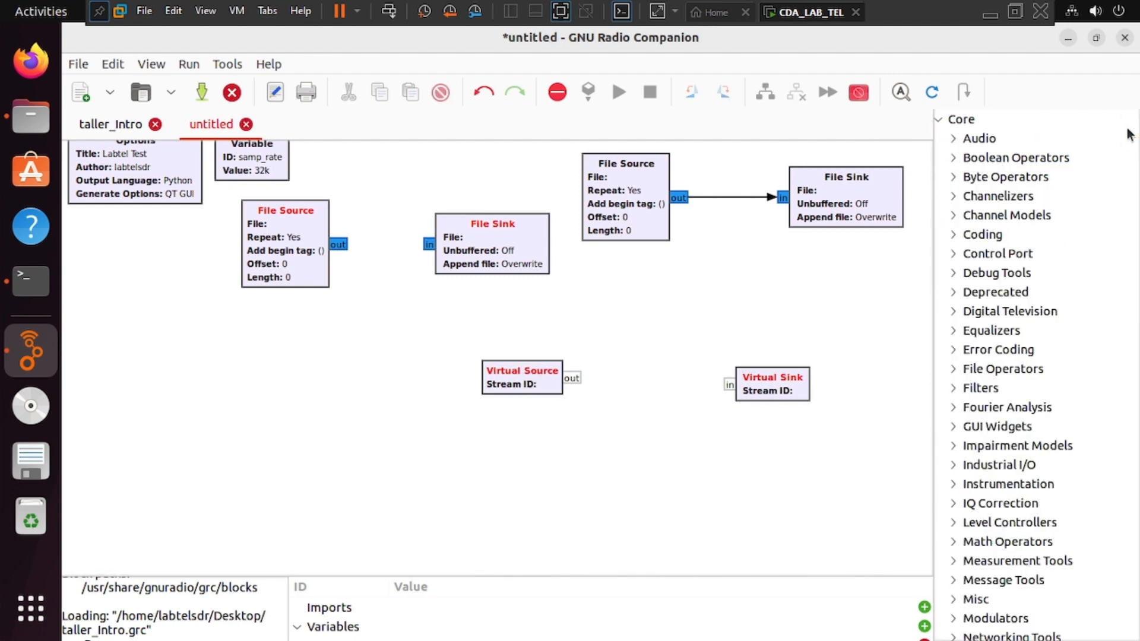
{"action": "left_click", "coordinate": [900, 95]}
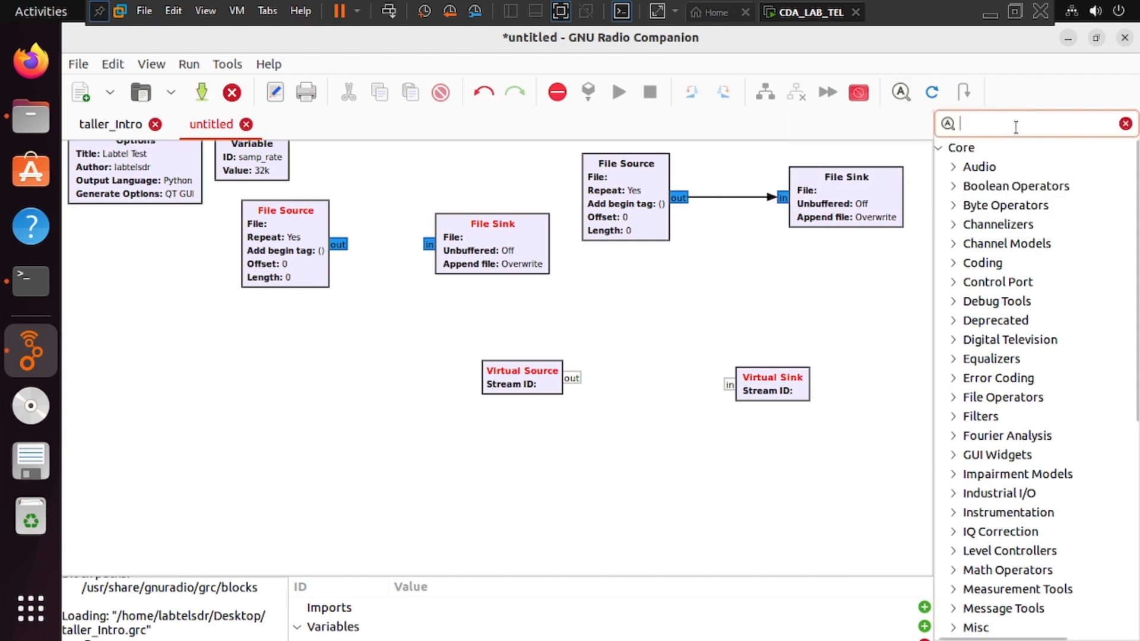
{"action": "type", "text": "virt"}
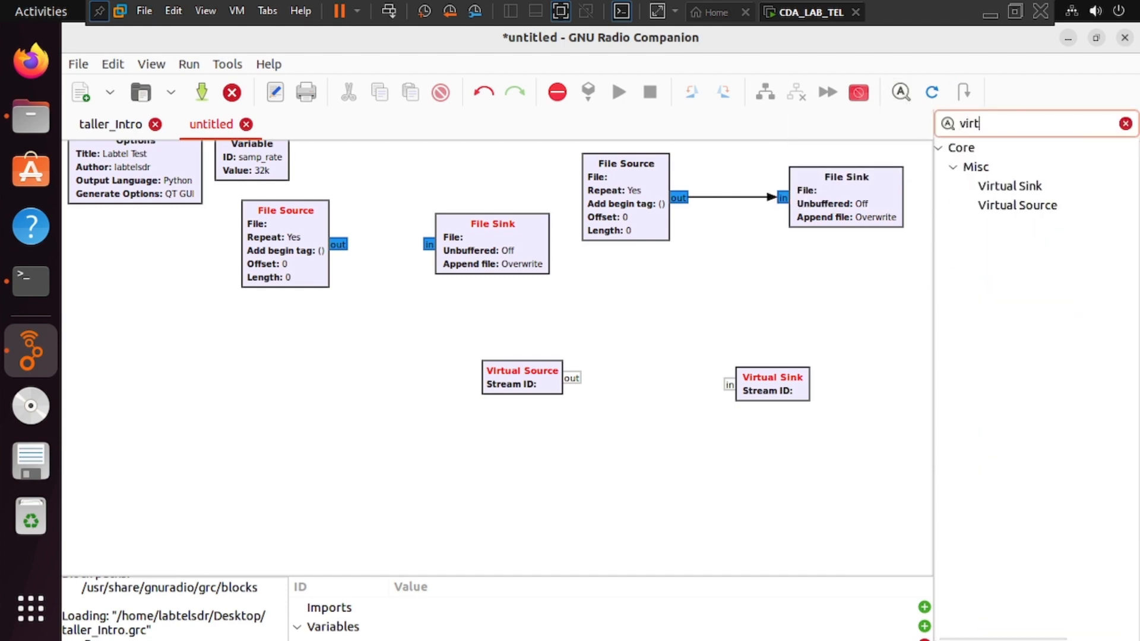
{"action": "type", "text": "ual"}
{"action": "left_click_drag", "start_coordinate": [1046, 207], "coordinate": [261, 357]}
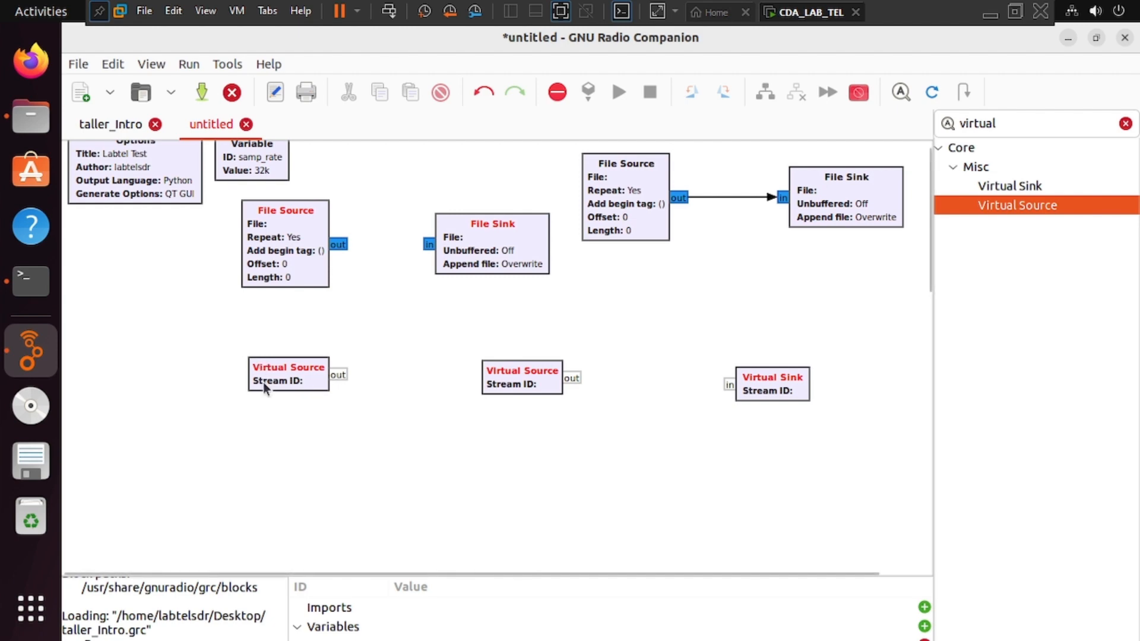
Review the new Virtual Source's general, advanced and documentation properties, leaving its Stream ID empty
{"action": "double_click", "coordinate": [287, 384]}
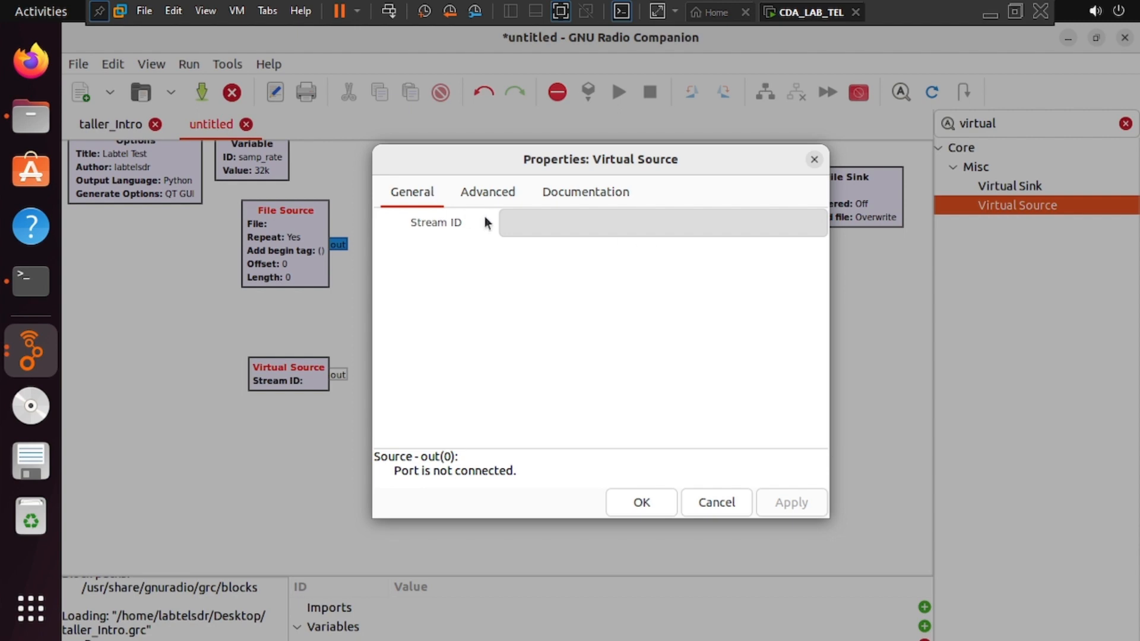
{"action": "left_click", "coordinate": [495, 197]}
{"action": "left_click", "coordinate": [602, 192]}
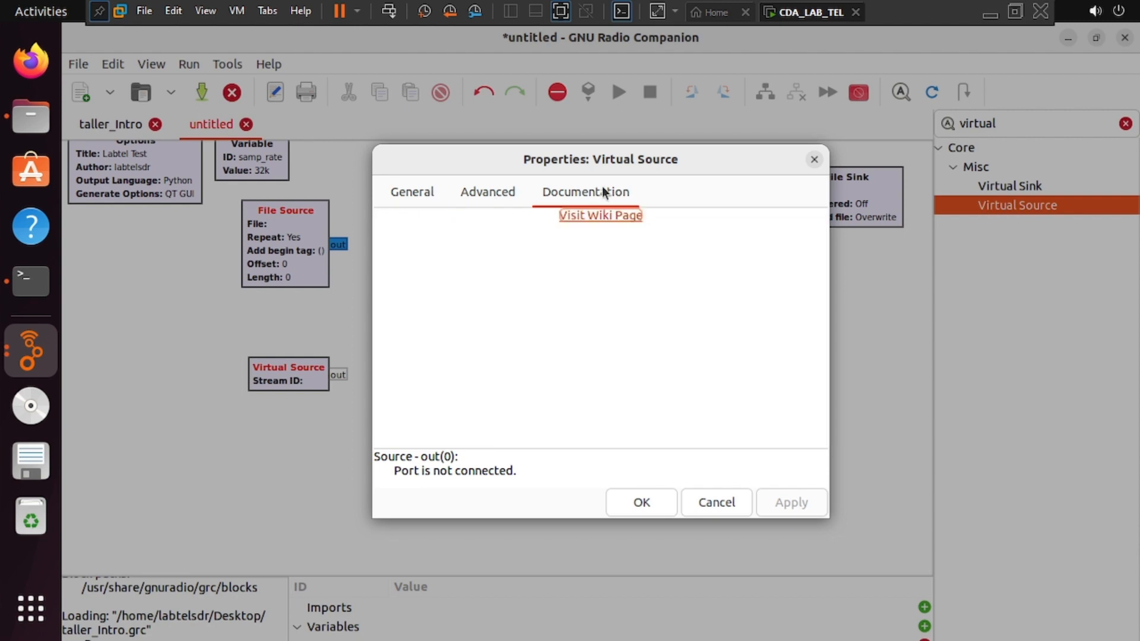
{"action": "left_click", "coordinate": [641, 503]}
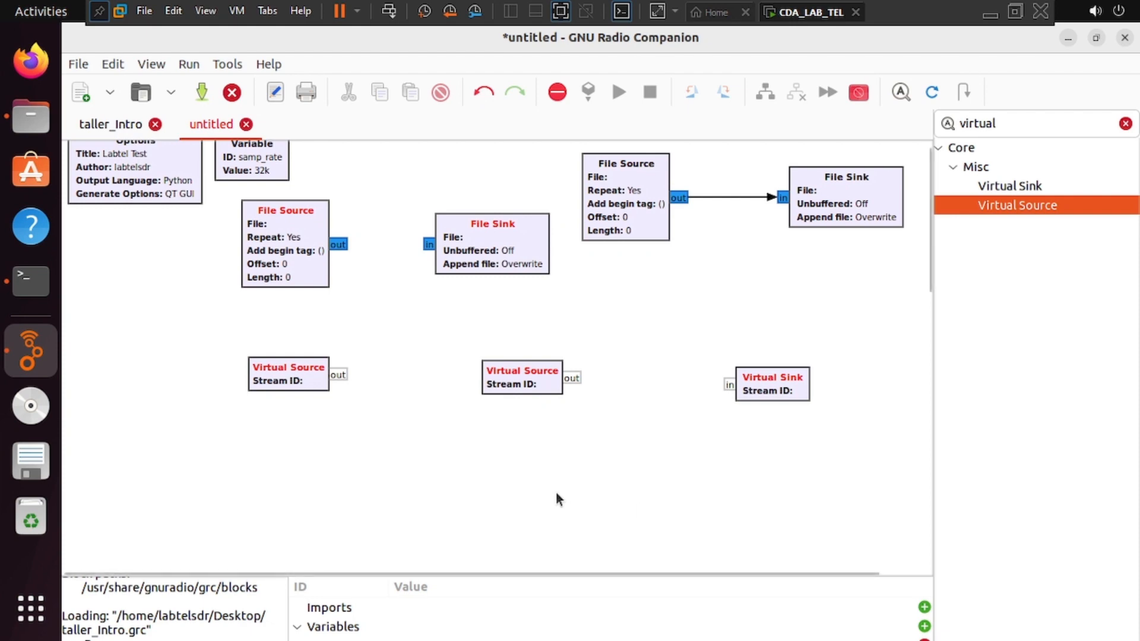
Move both Virtual Source blocks to the canvas's left side, one beside the unconnected File Source and the other below it
{"action": "left_click_drag", "start_coordinate": [525, 389], "coordinate": [459, 402]}
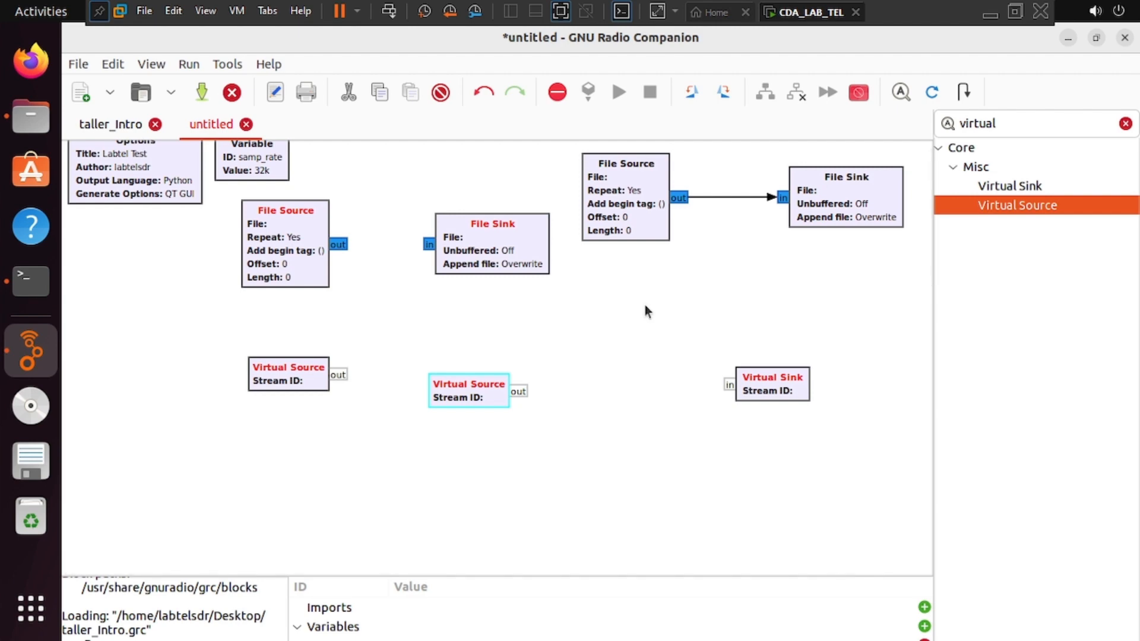
{"action": "left_click_drag", "start_coordinate": [297, 372], "coordinate": [203, 317]}
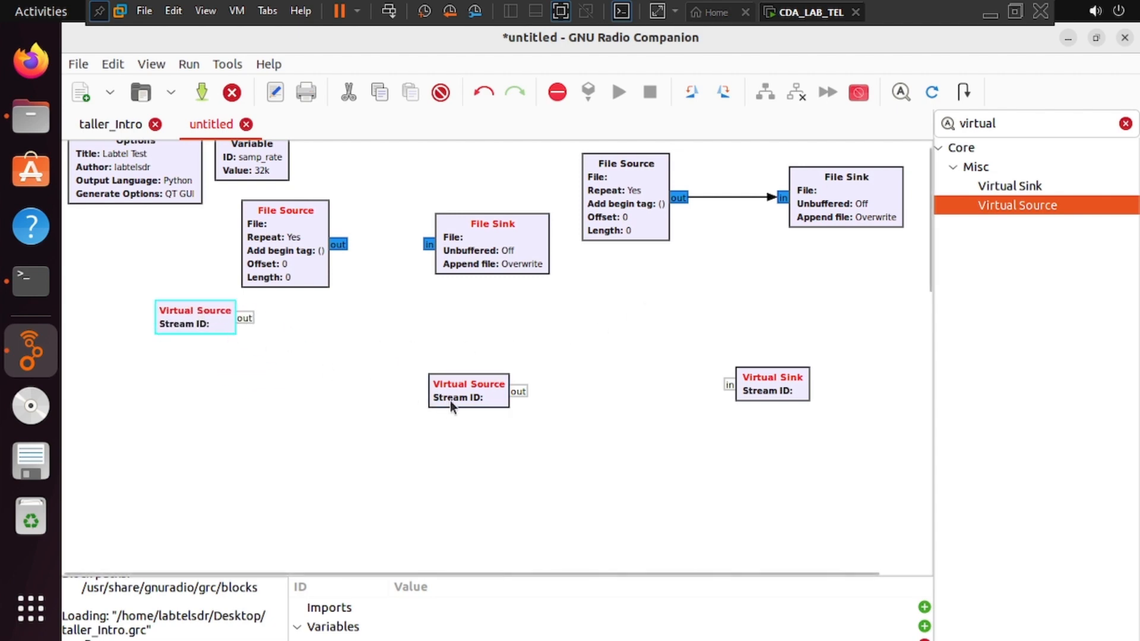
{"action": "left_click_drag", "start_coordinate": [457, 396], "coordinate": [186, 403]}
{"action": "left_click_drag", "start_coordinate": [202, 320], "coordinate": [162, 259]}
{"action": "left_click_drag", "start_coordinate": [193, 405], "coordinate": [167, 404]}
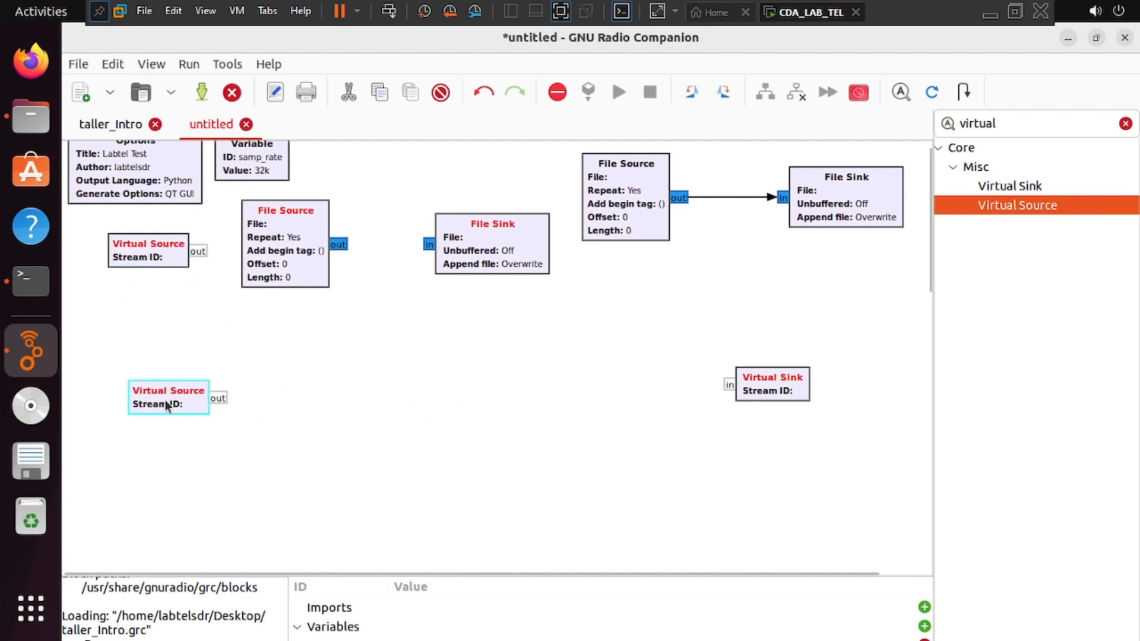
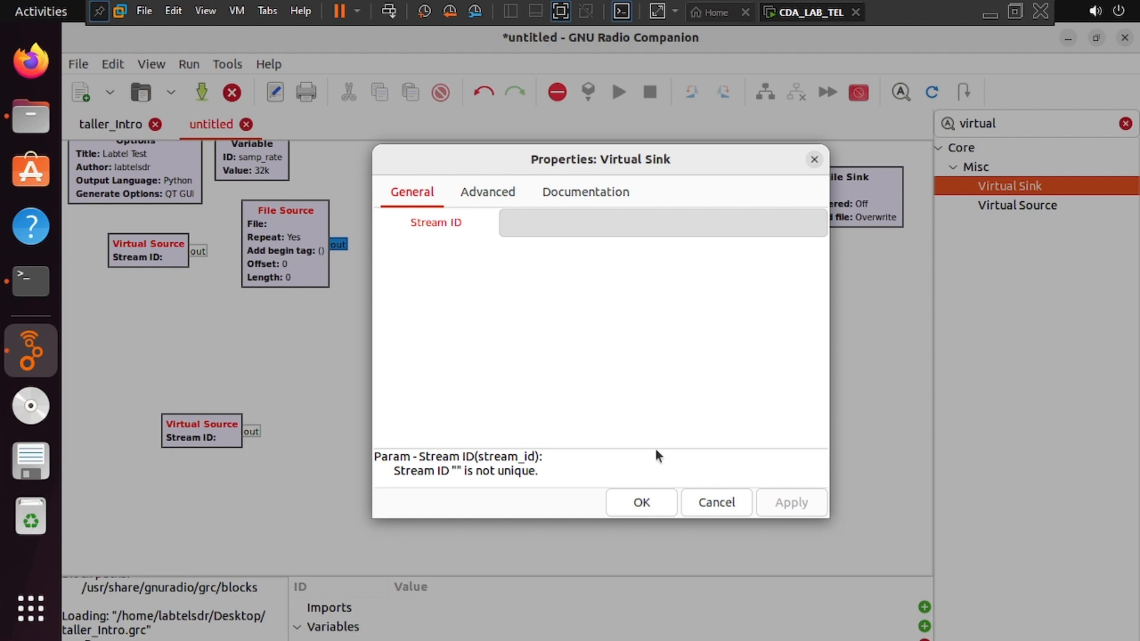
Close the Virtual Sink properties, then line up both Virtual Sinks beneath the connected file pair and stack the Virtual Sources
{"action": "left_click", "coordinate": [644, 509]}
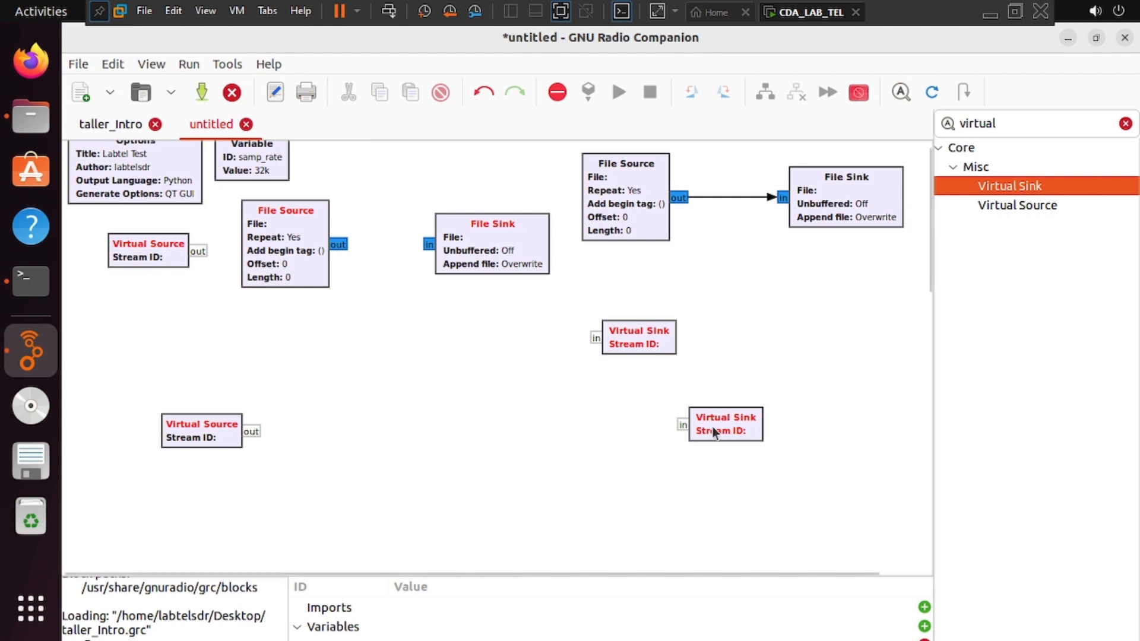
{"action": "left_click_drag", "start_coordinate": [711, 426], "coordinate": [833, 309]}
{"action": "left_click_drag", "start_coordinate": [642, 342], "coordinate": [650, 301]}
{"action": "left_click_drag", "start_coordinate": [229, 428], "coordinate": [162, 326]}
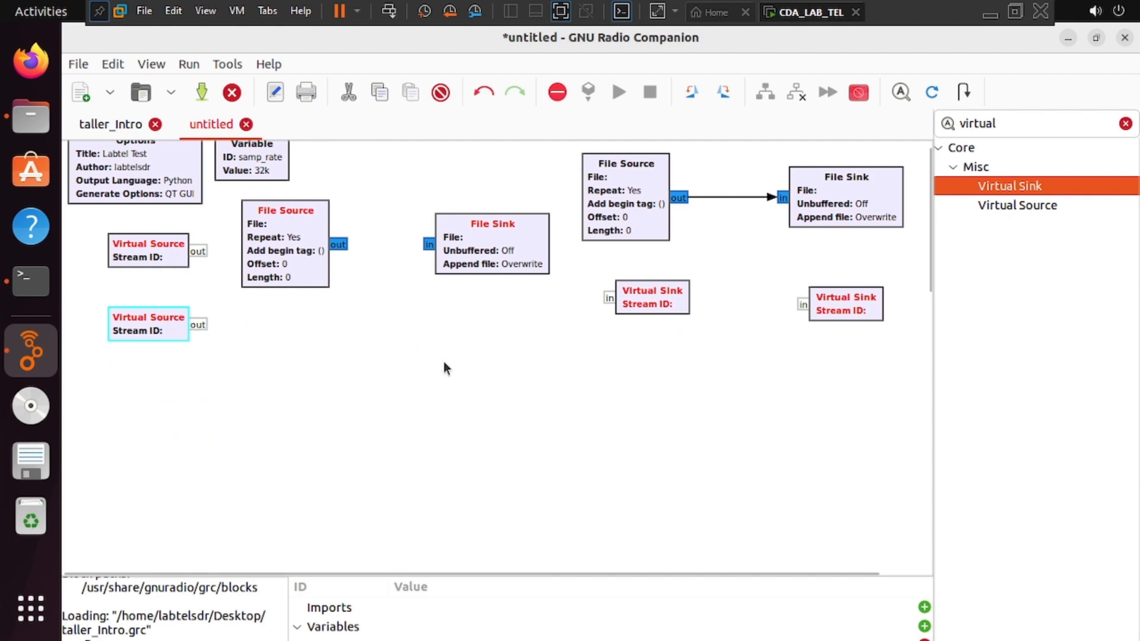
Move the QT GUI Range to the upper left of the lower canvas area and the QT GUI Chooser to its upper right
{"action": "scroll", "coordinate": [445, 363], "scroll_direction": "down", "scroll_amount": 10}
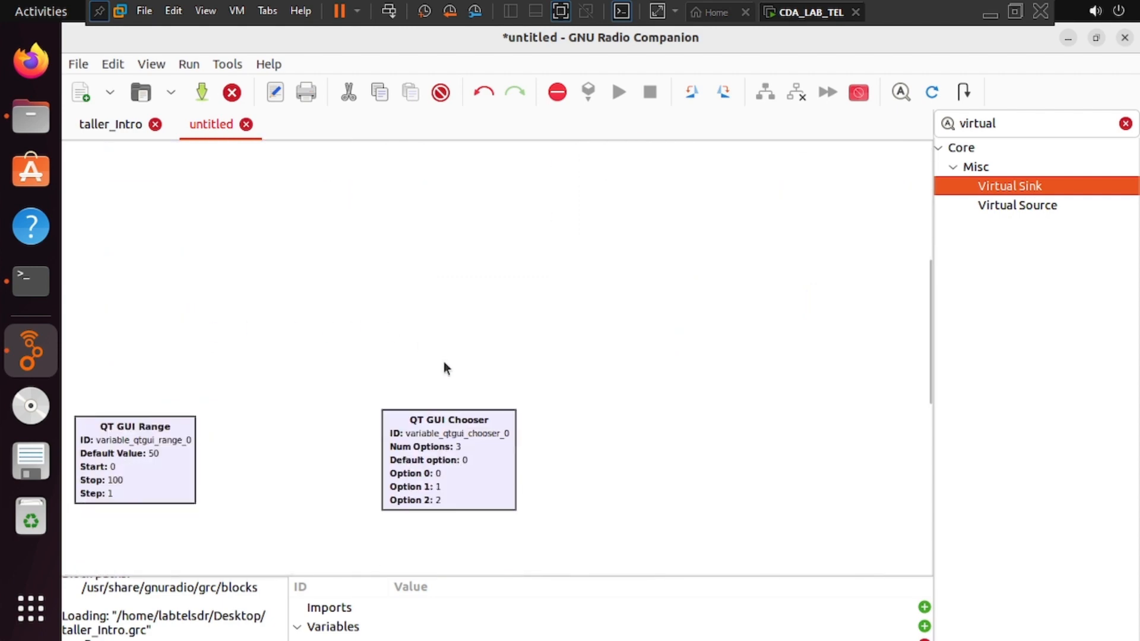
{"action": "left_click_drag", "start_coordinate": [130, 466], "coordinate": [251, 257]}
{"action": "left_click_drag", "start_coordinate": [457, 457], "coordinate": [692, 242]}
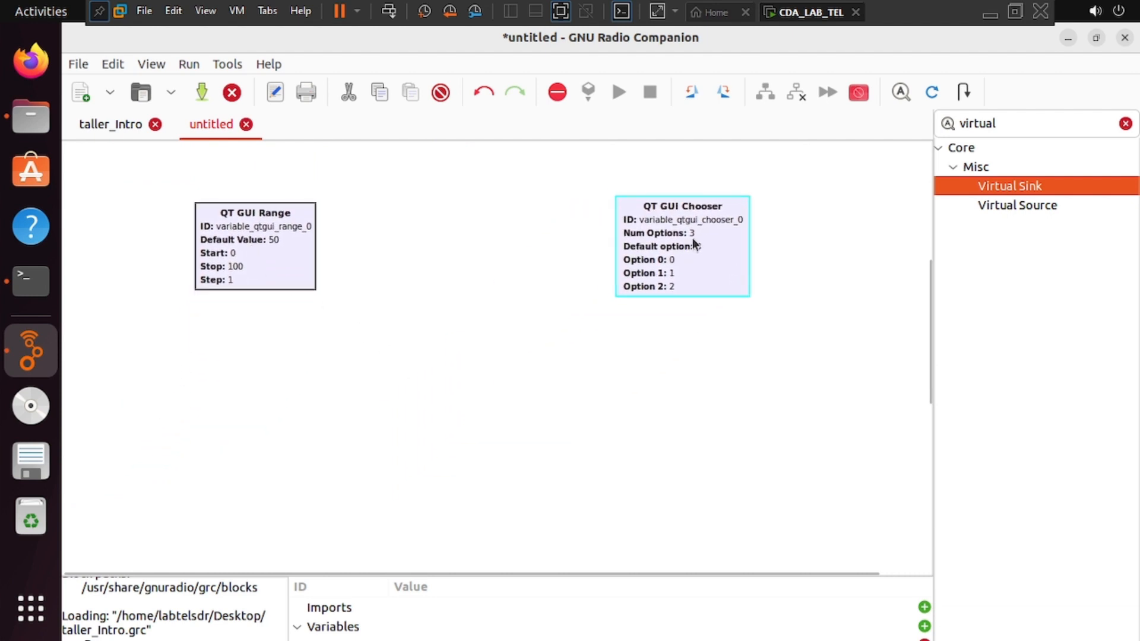
{"action": "left_click_drag", "start_coordinate": [249, 261], "coordinate": [191, 271]}
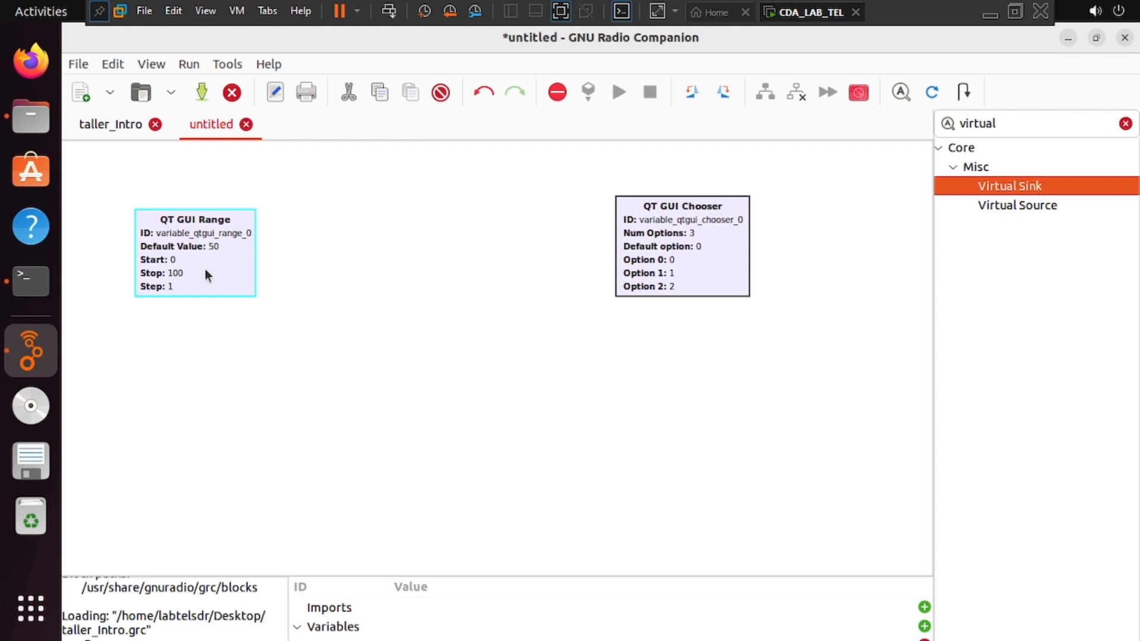
{"action": "left_click_drag", "start_coordinate": [205, 268], "coordinate": [179, 241]}
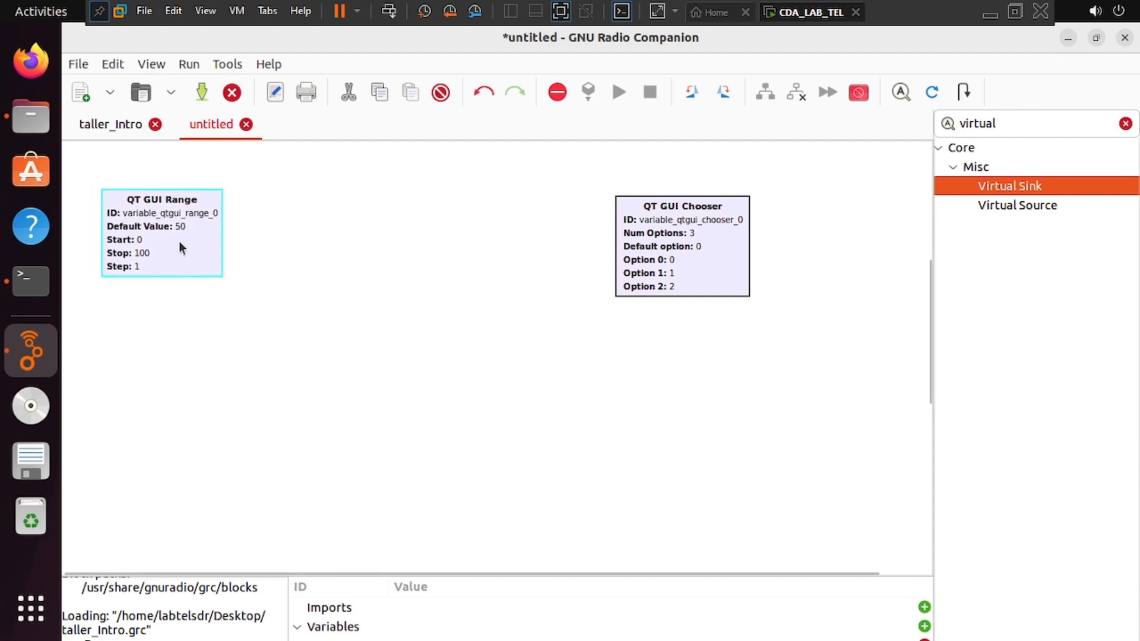
Search the block library for "QT GUI R" and add a second QT GUI Range between the existing Range and Chooser
{"action": "left_click", "coordinate": [1039, 128]}
{"action": "key", "text": "BackSpace"}
{"action": "key", "text": "BackSpace"}
{"action": "key", "text": "BackSpace"}
{"action": "key", "text": "BackSpace"}
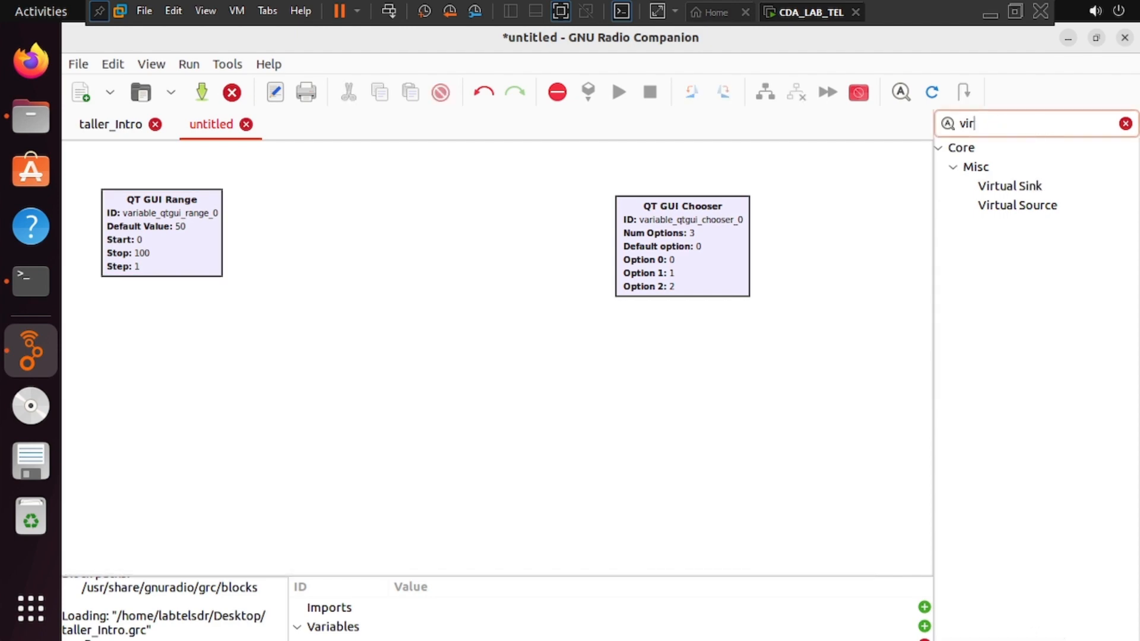
{"action": "key", "text": "BackSpace"}
{"action": "key", "text": "BackSpace"}
{"action": "key", "text": "BackSpace"}
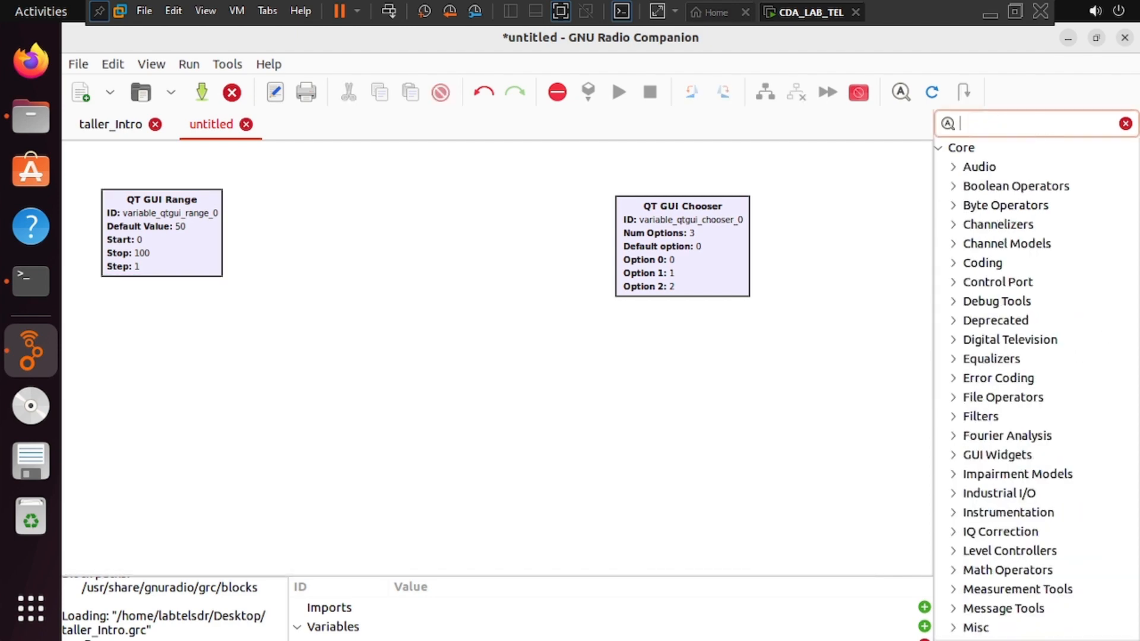
{"action": "type", "text": "QT"}
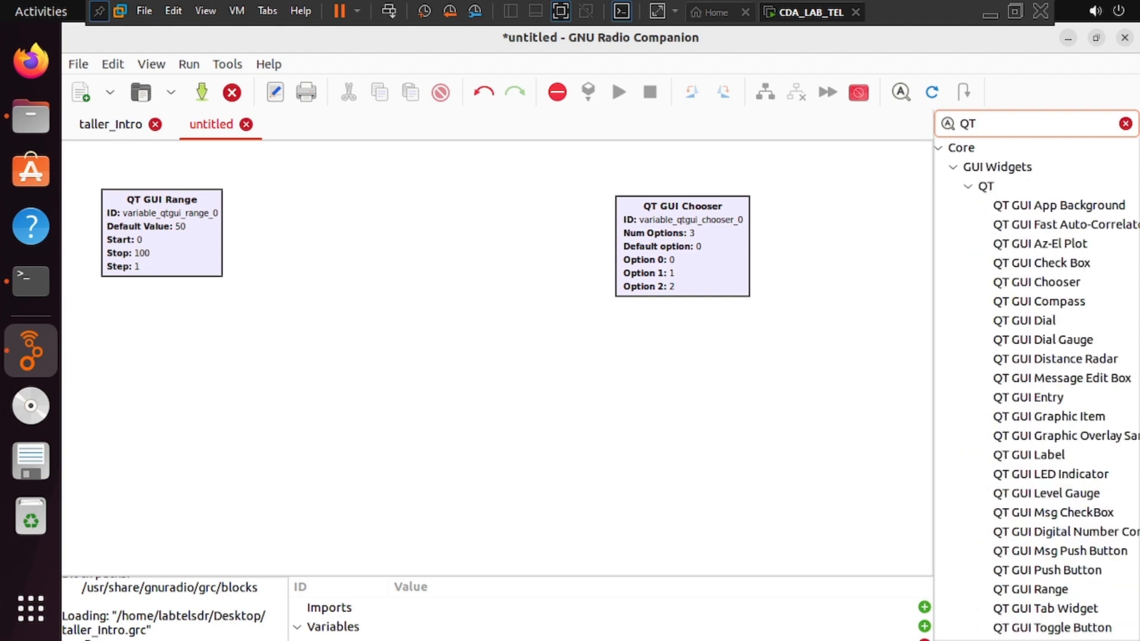
{"action": "type", "text": " GUI R"}
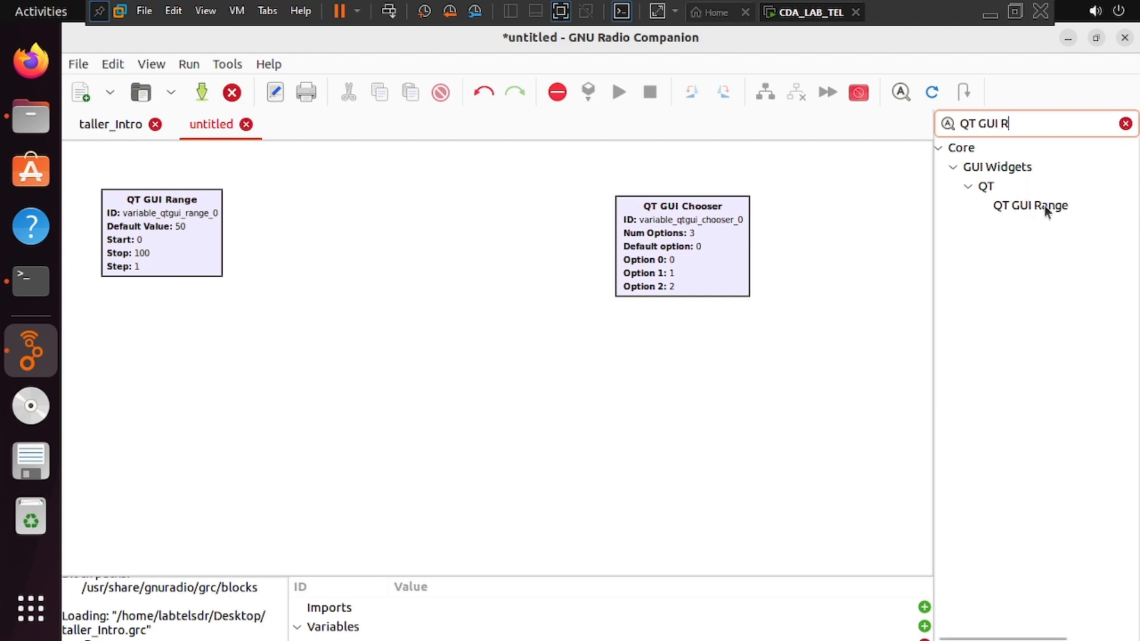
{"action": "left_click_drag", "start_coordinate": [1048, 205], "coordinate": [376, 338]}
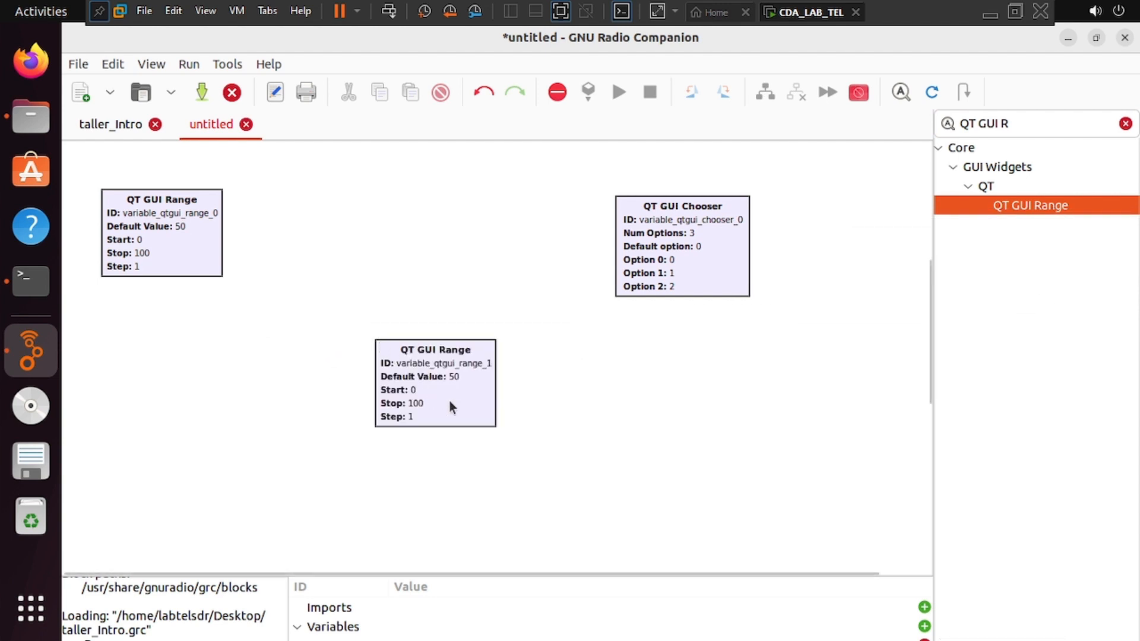
{"action": "left_click_drag", "start_coordinate": [449, 400], "coordinate": [411, 253]}
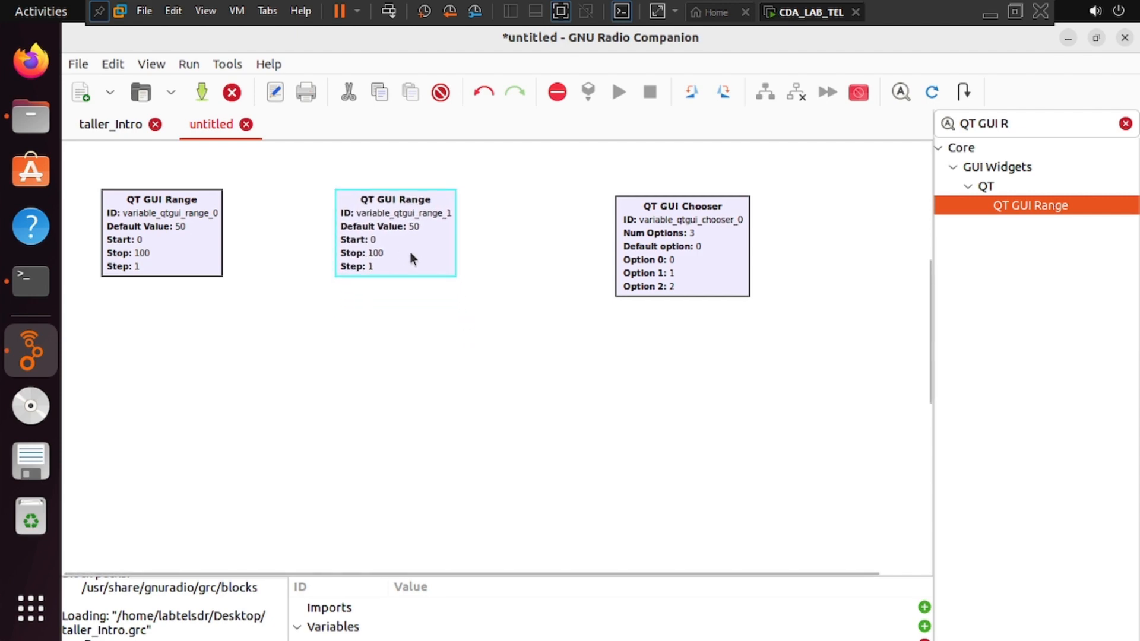
Review the general properties of the second QT GUI Range and close them unchanged
{"action": "double_click", "coordinate": [372, 238]}
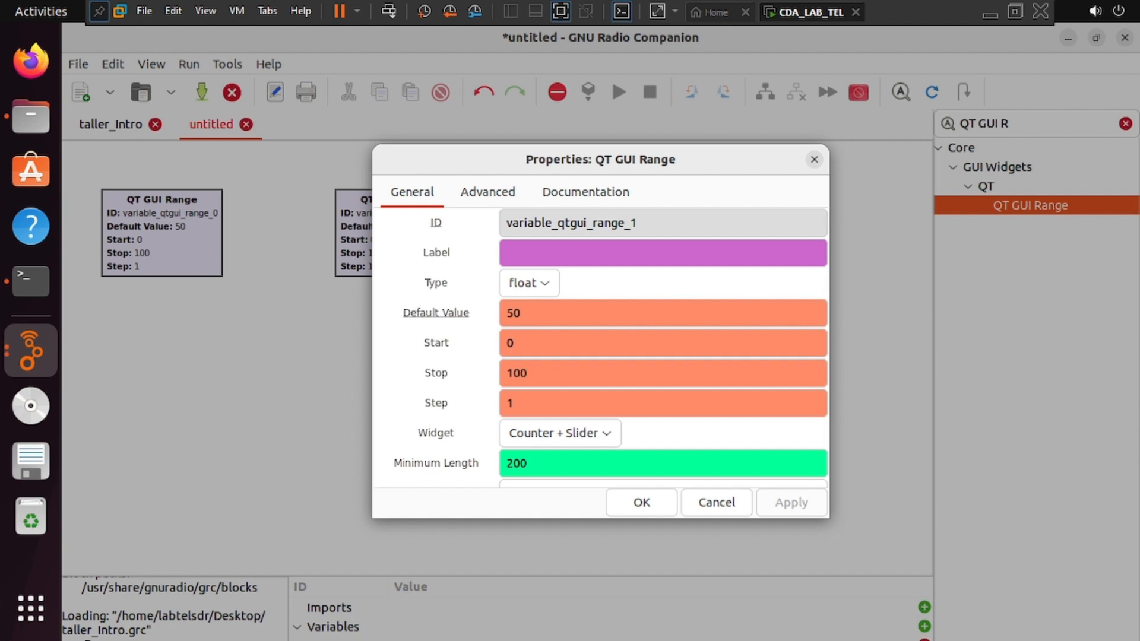
{"action": "left_click", "coordinate": [639, 503]}
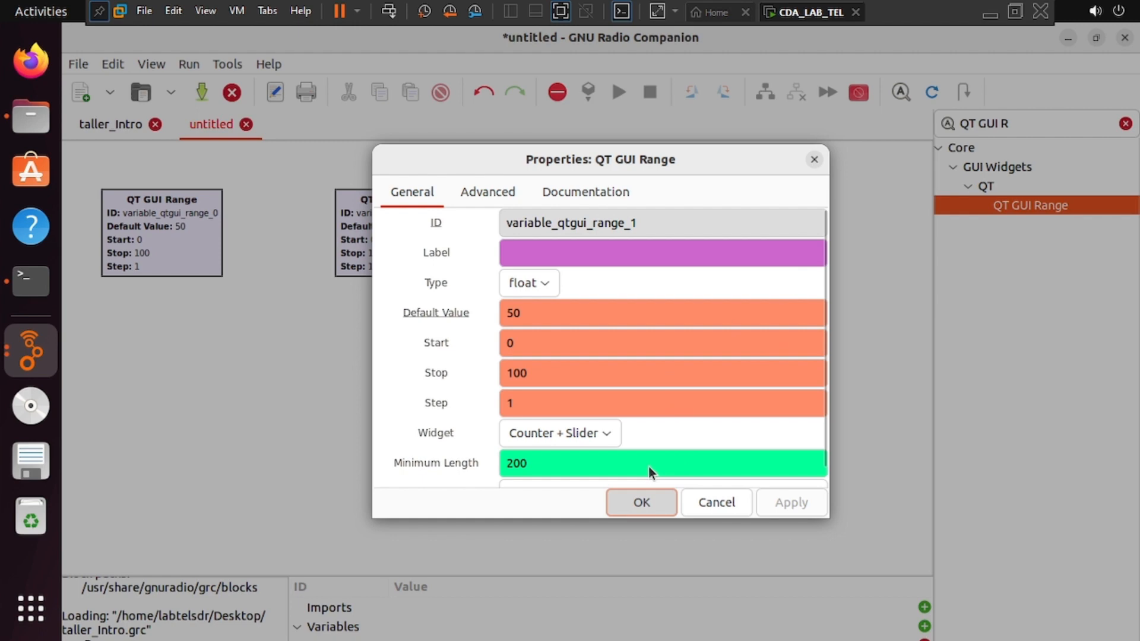
{"action": "left_click", "coordinate": [625, 500]}
Stack the two QT GUI Range blocks at the canvas's left edge and place the QT GUI Chooser in the upper middle
{"action": "left_click_drag", "start_coordinate": [685, 250], "coordinate": [732, 237]}
{"action": "left_click_drag", "start_coordinate": [187, 239], "coordinate": [172, 205]}
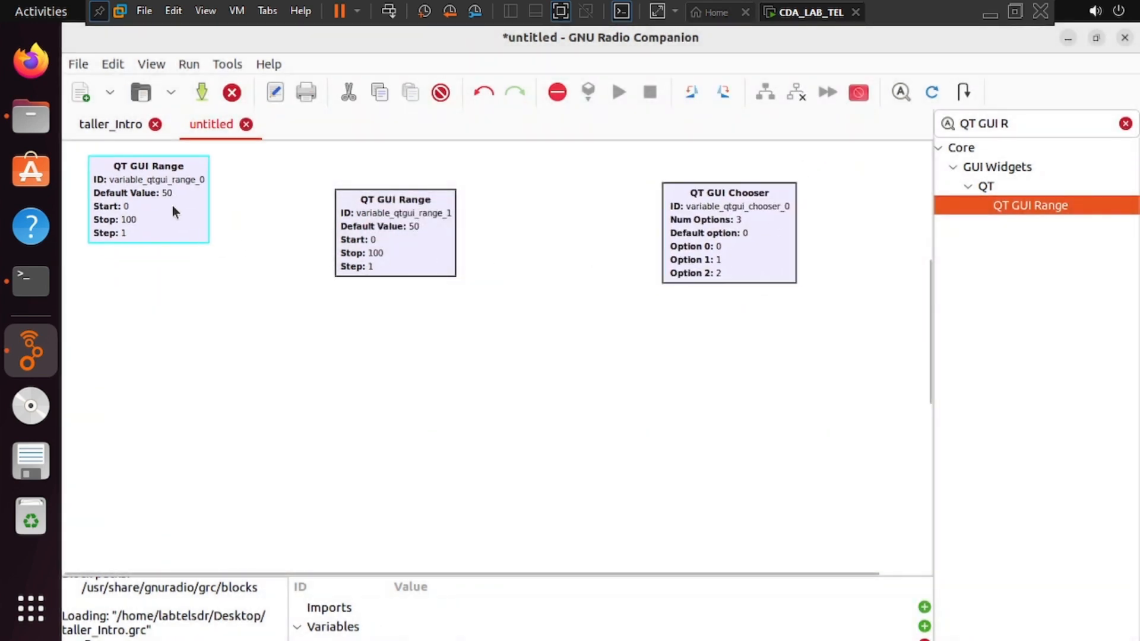
{"action": "left_click_drag", "start_coordinate": [368, 233], "coordinate": [121, 305]}
{"action": "left_click_drag", "start_coordinate": [738, 224], "coordinate": [652, 235]}
{"action": "left_click_drag", "start_coordinate": [749, 162], "coordinate": [520, 395]}
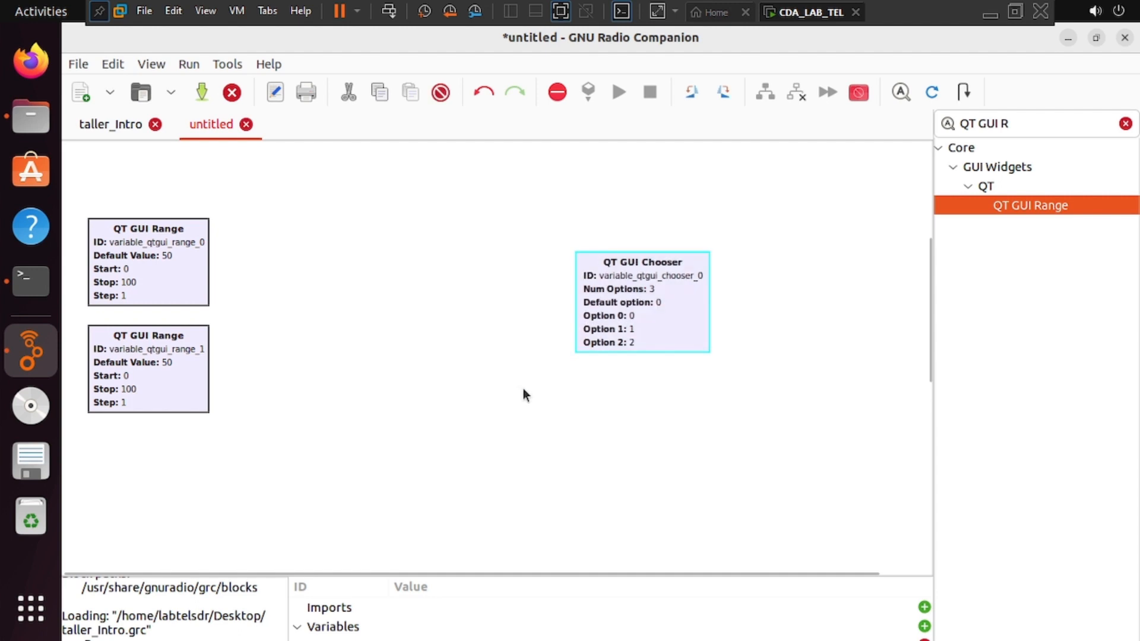
{"action": "left_click", "coordinate": [591, 401]}
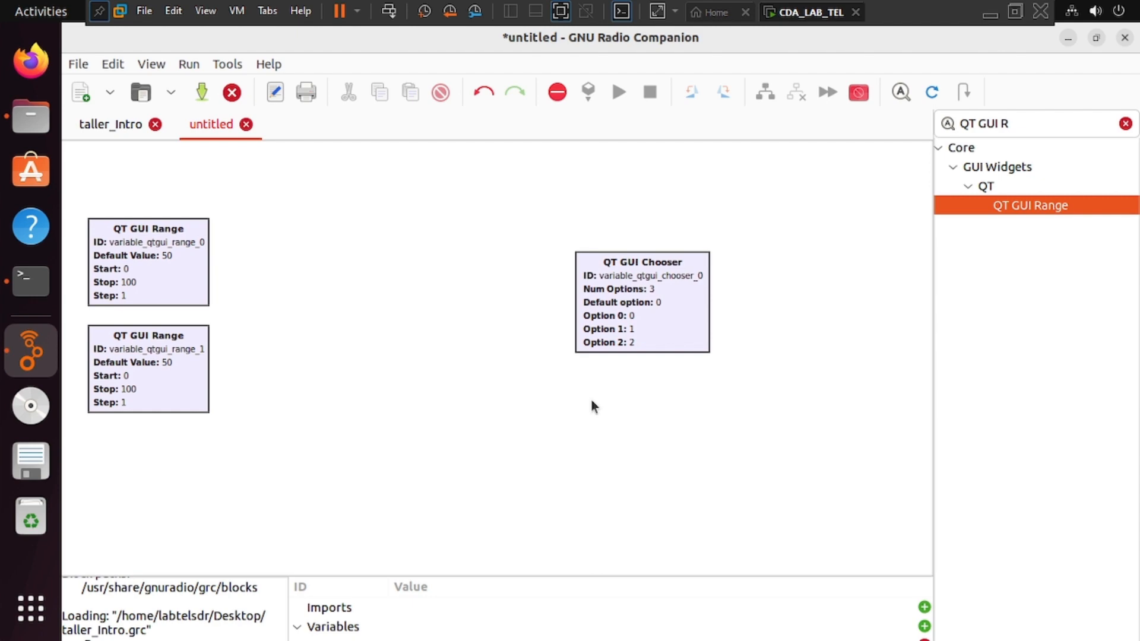
{"action": "left_click_drag", "start_coordinate": [635, 336], "coordinate": [612, 246]}
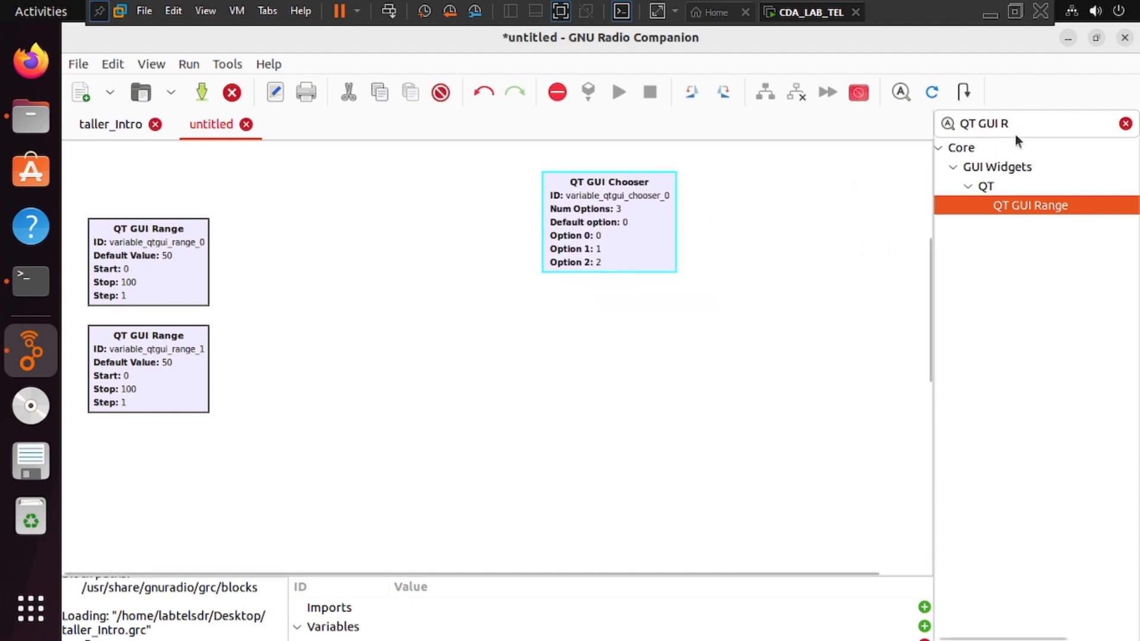
Search the block library for "QT GUI cho", add a second QT GUI Chooser and place it between the Range blocks and the first Chooser
{"action": "left_click", "coordinate": [1026, 122]}
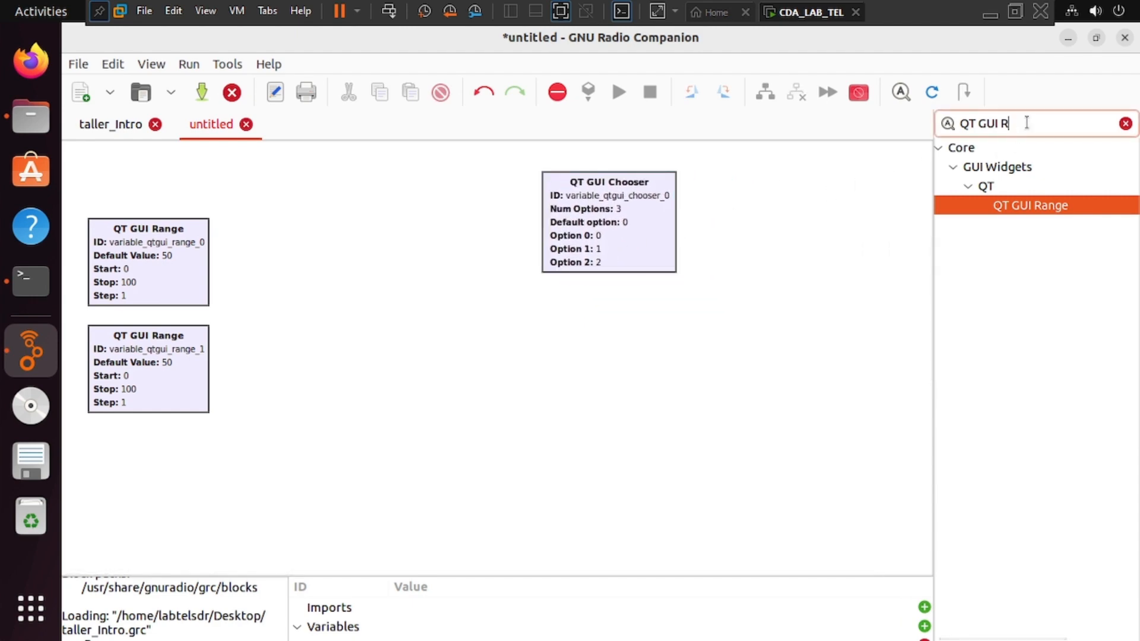
{"action": "key", "text": "BackSpace"}
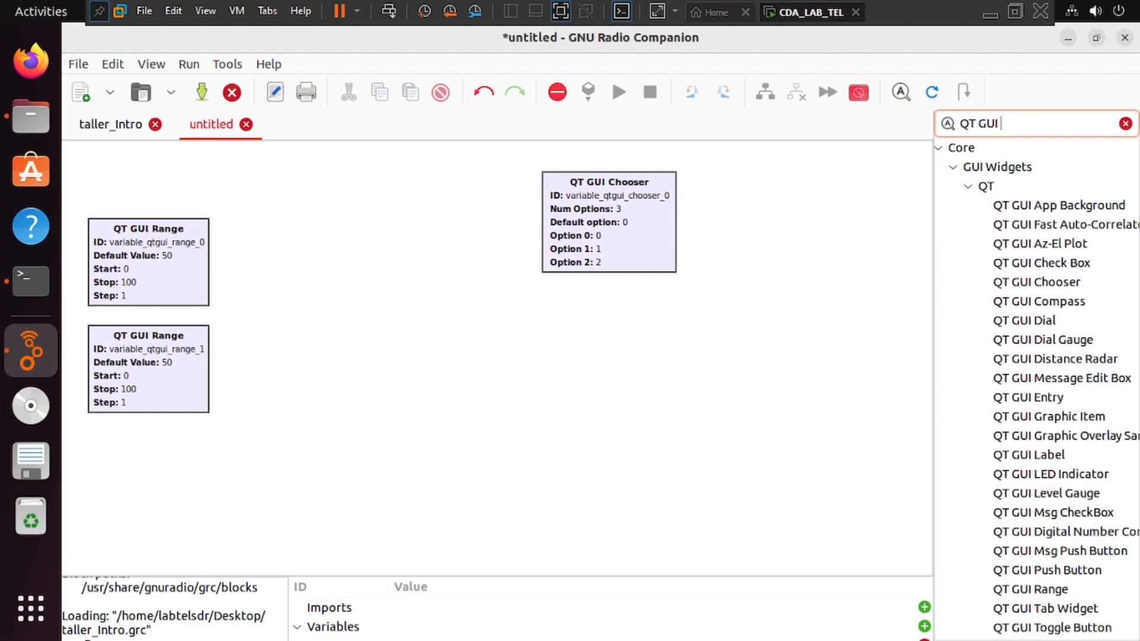
{"action": "left_click_drag", "start_coordinate": [960, 123], "coordinate": [1004, 123]}
{"action": "left_click", "coordinate": [1015, 123]}
{"action": "type", "text": "cho"}
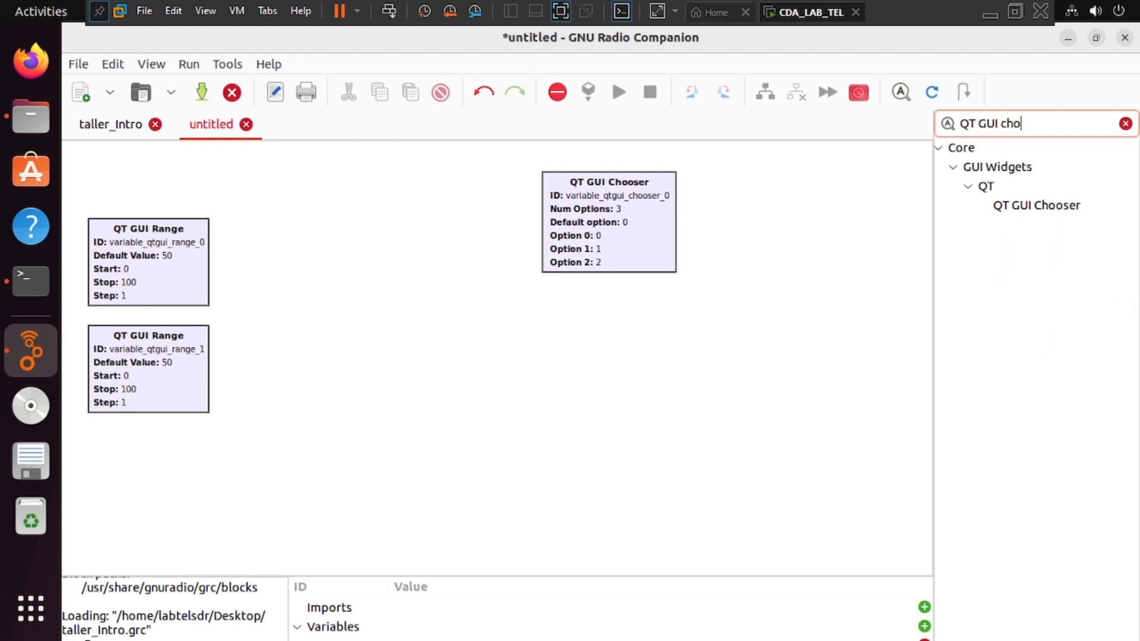
{"action": "left_click", "coordinate": [1024, 208]}
{"action": "left_click_drag", "start_coordinate": [1019, 204], "coordinate": [524, 352]}
{"action": "left_click_drag", "start_coordinate": [607, 231], "coordinate": [767, 230]}
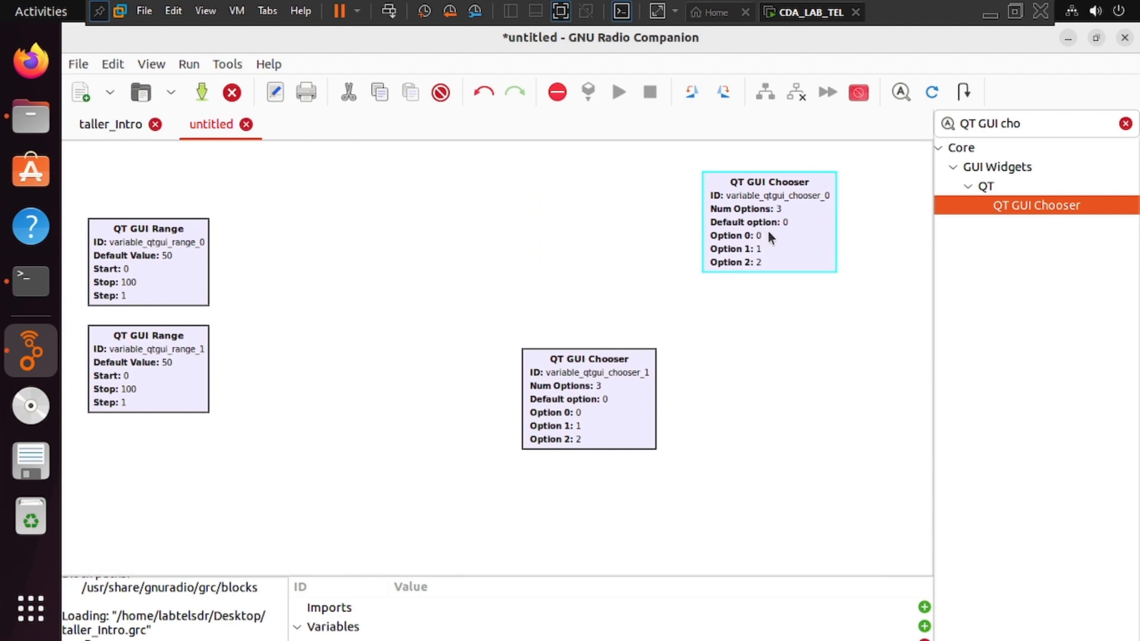
{"action": "left_click_drag", "start_coordinate": [601, 402], "coordinate": [449, 265]}
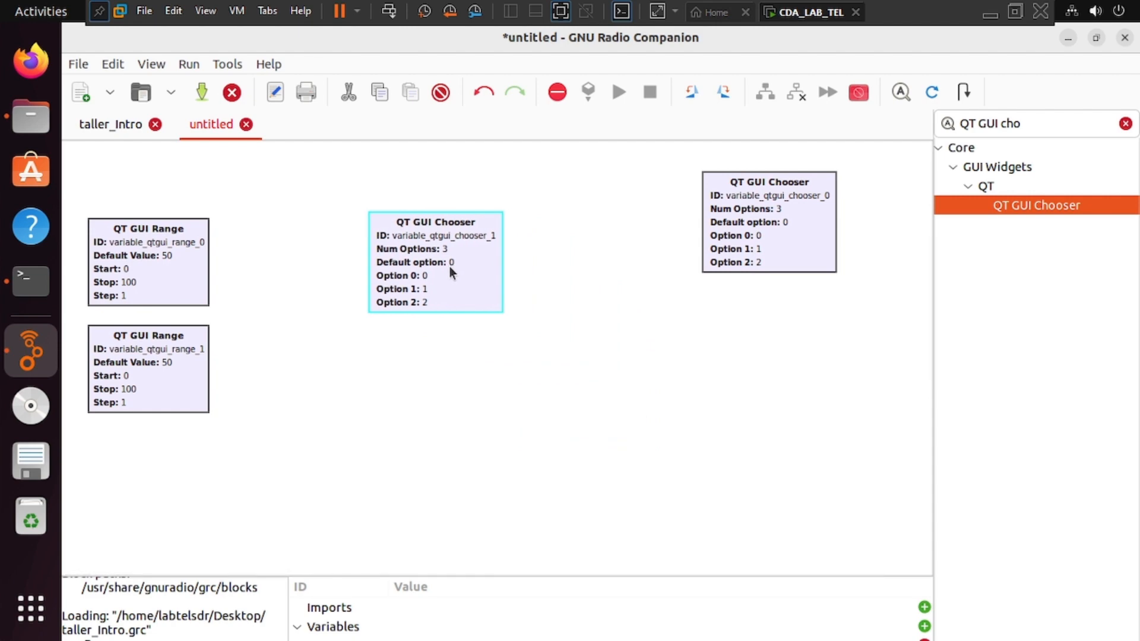
Review the general properties of the second QT GUI Chooser and close them unchanged
{"action": "double_click", "coordinate": [449, 266]}
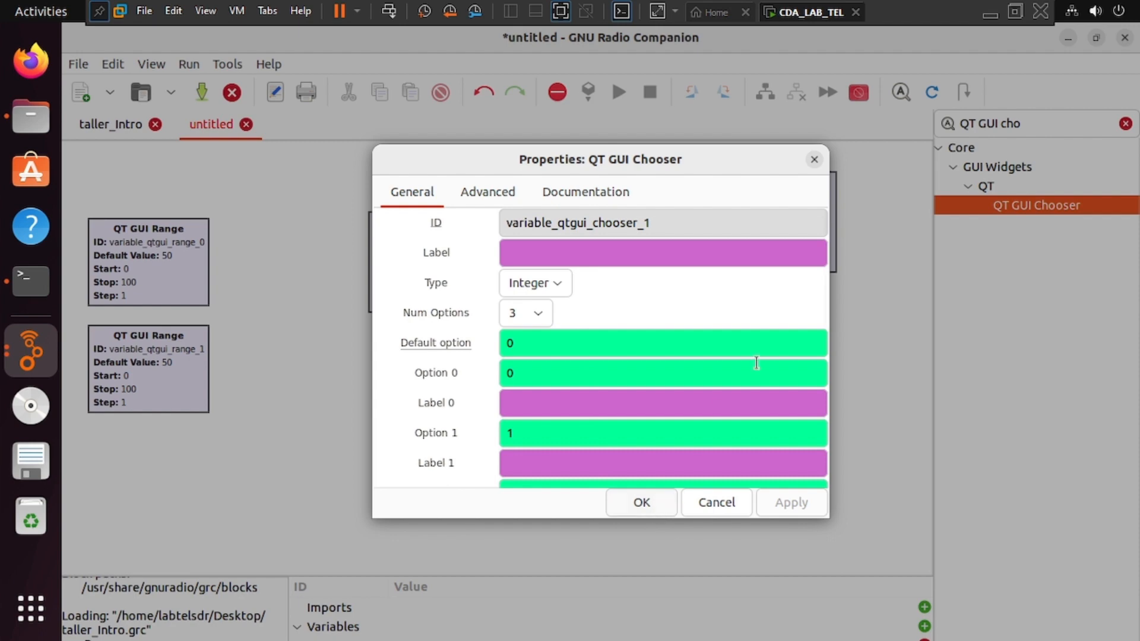
{"action": "left_click", "coordinate": [650, 507]}
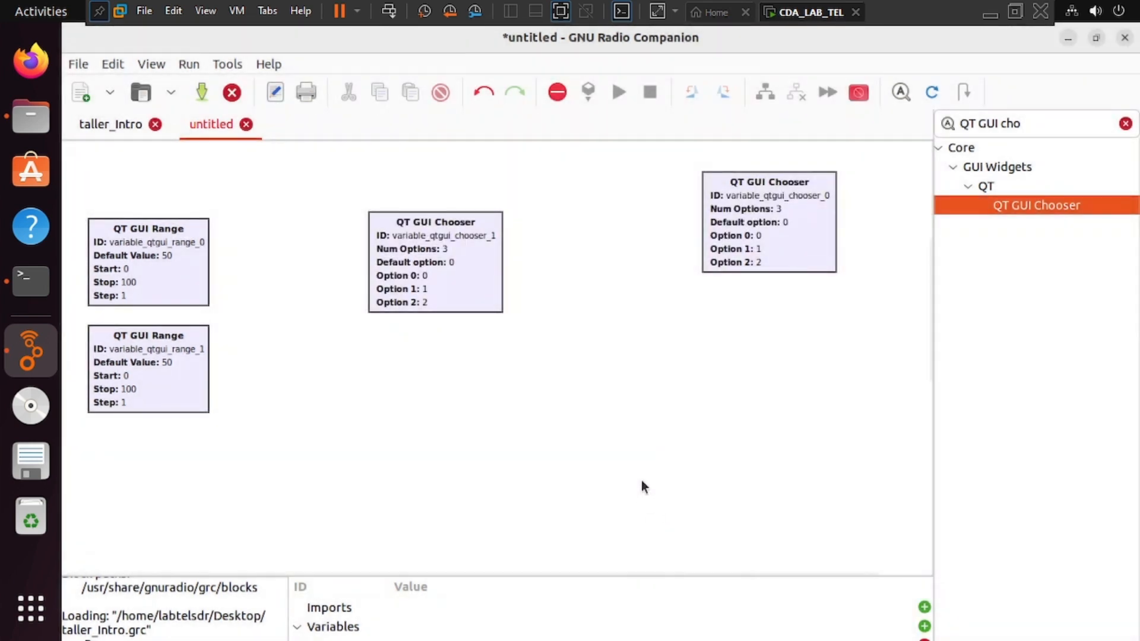
Place the second QT GUI Chooser directly below the two stacked QT GUI Range blocks and the first Chooser in the canvas's upper-right corner
{"action": "left_click_drag", "start_coordinate": [456, 289], "coordinate": [350, 476]}
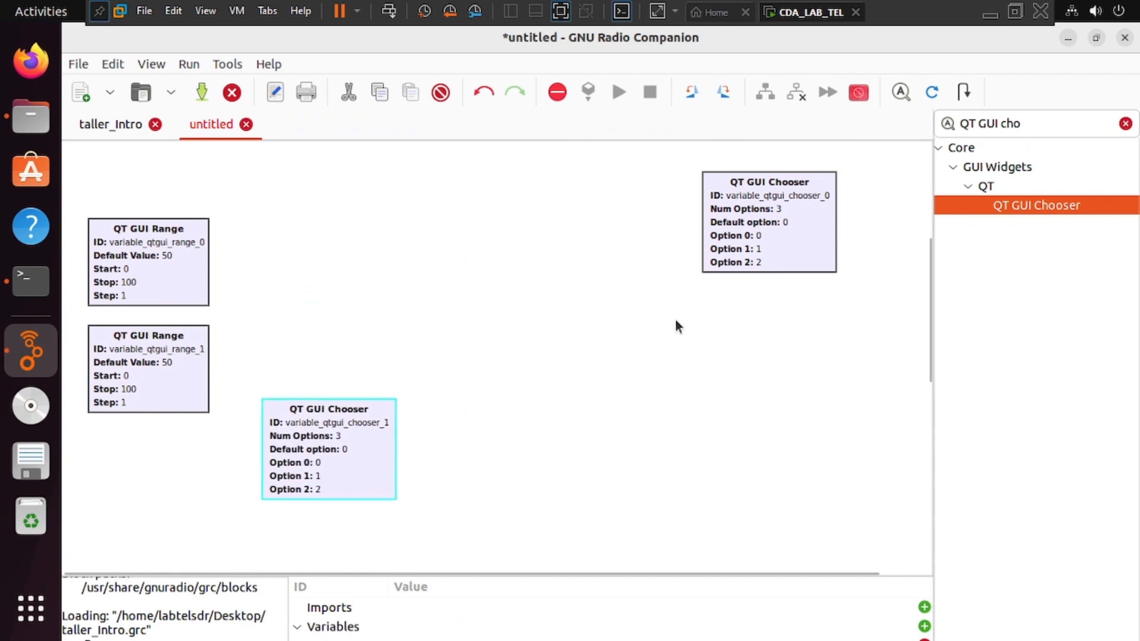
{"action": "left_click_drag", "start_coordinate": [775, 238], "coordinate": [815, 450]}
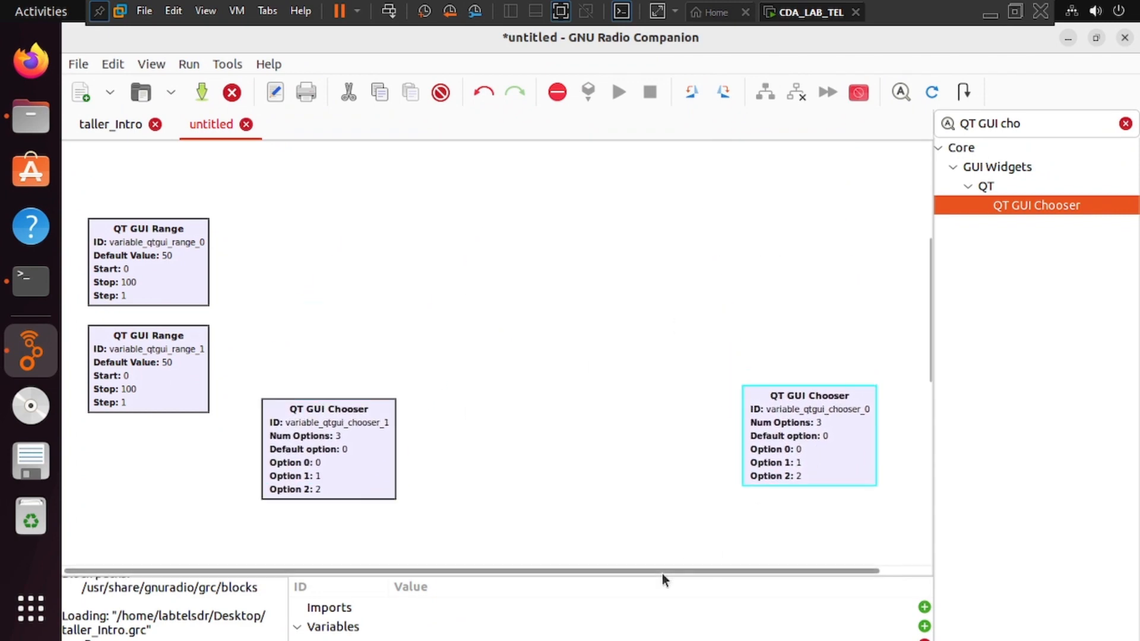
{"action": "left_click_drag", "start_coordinate": [667, 572], "coordinate": [628, 569]}
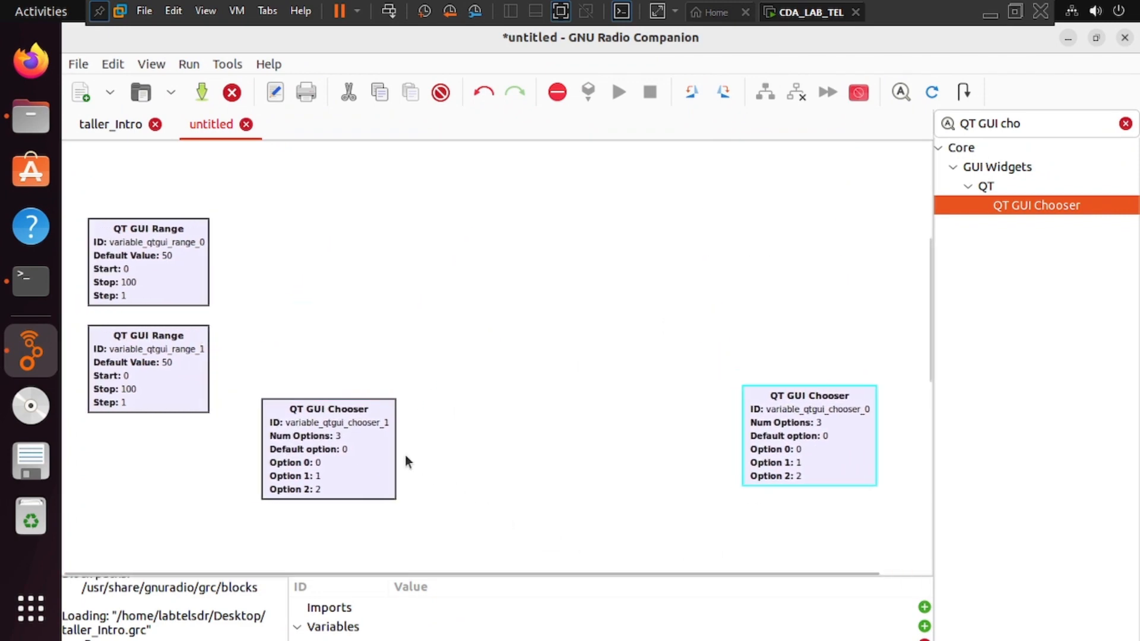
{"action": "left_click_drag", "start_coordinate": [355, 432], "coordinate": [348, 339]}
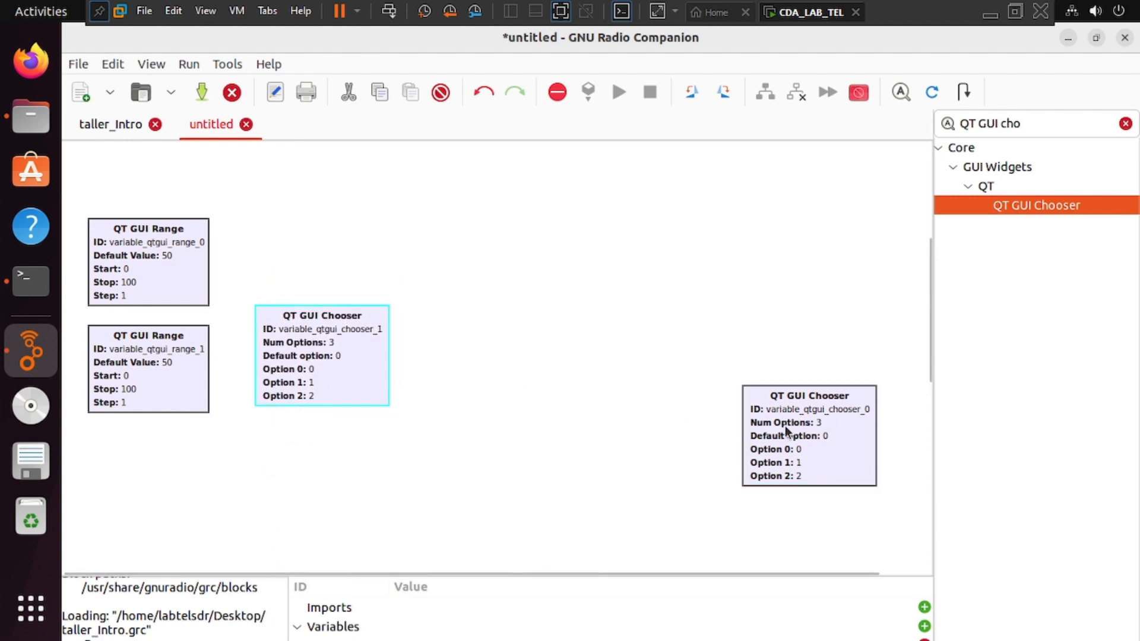
{"action": "left_click_drag", "start_coordinate": [816, 416], "coordinate": [814, 186]}
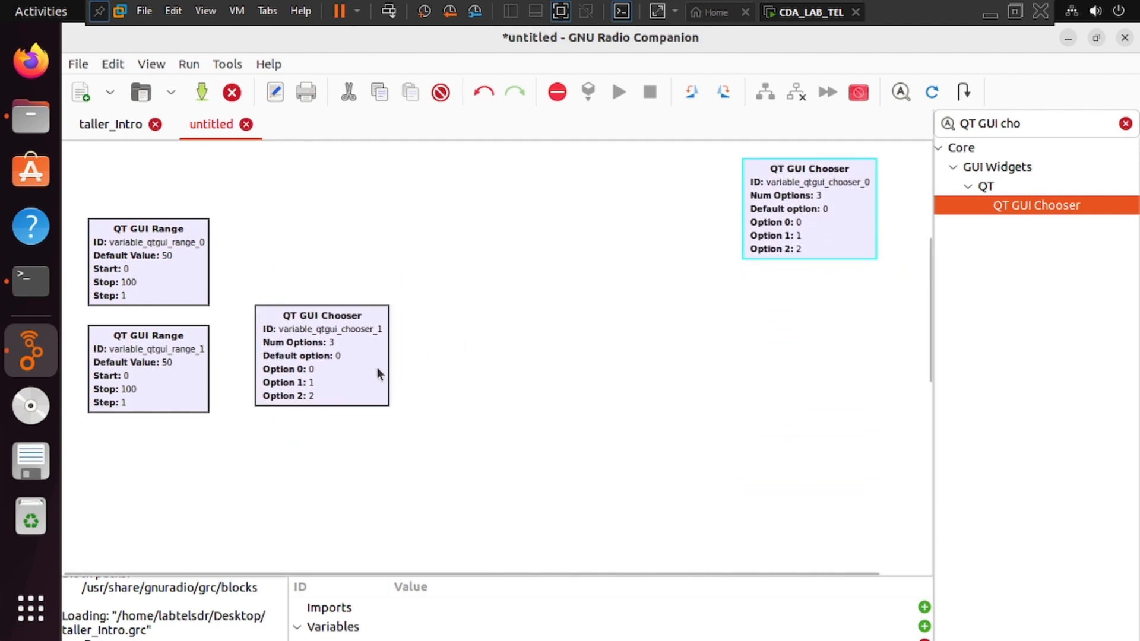
{"action": "left_click_drag", "start_coordinate": [332, 367], "coordinate": [166, 501]}
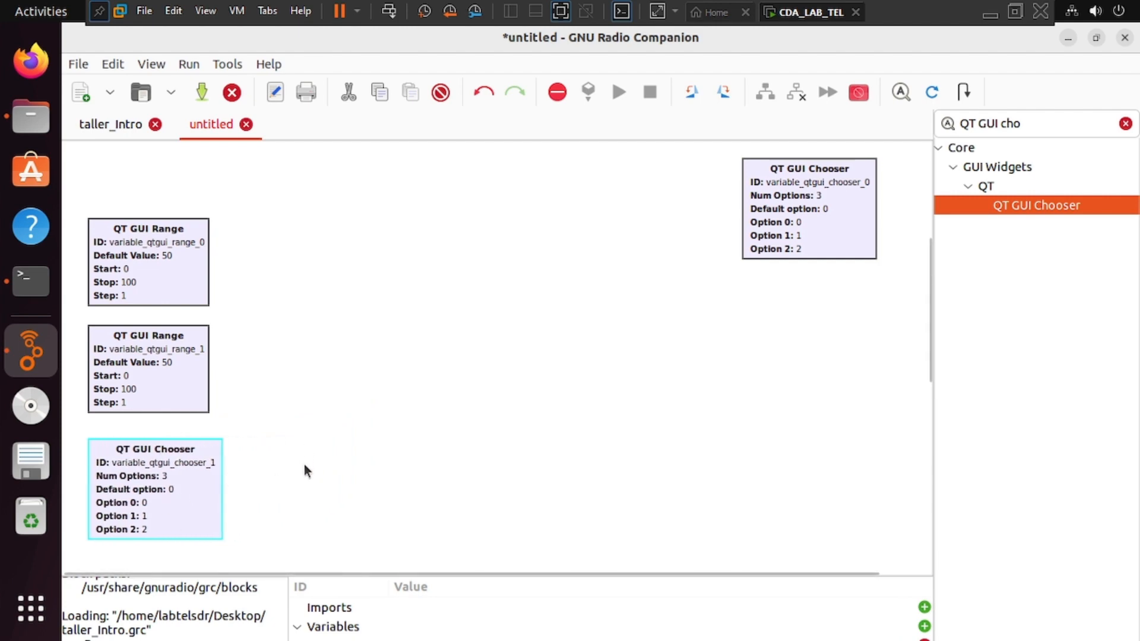